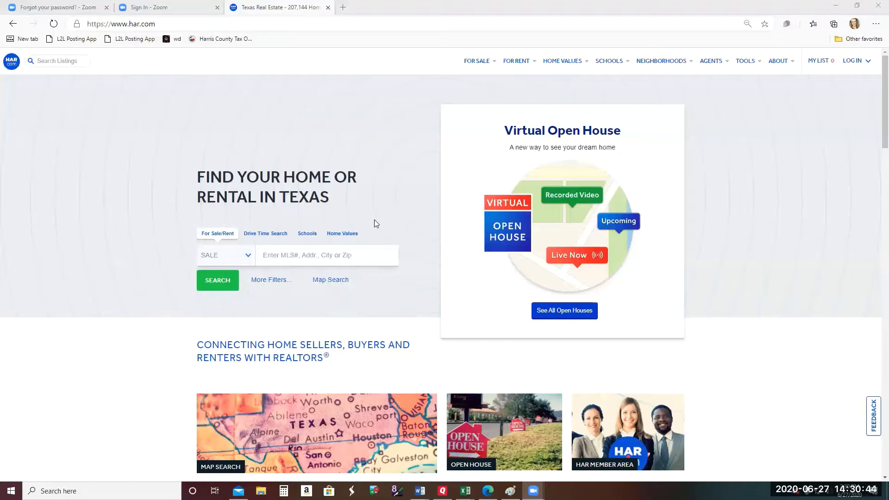
- Log in to HAR.com as a REALTOR/Pro member with saved credentials and enter Matrix MLS
left_click(853, 61)
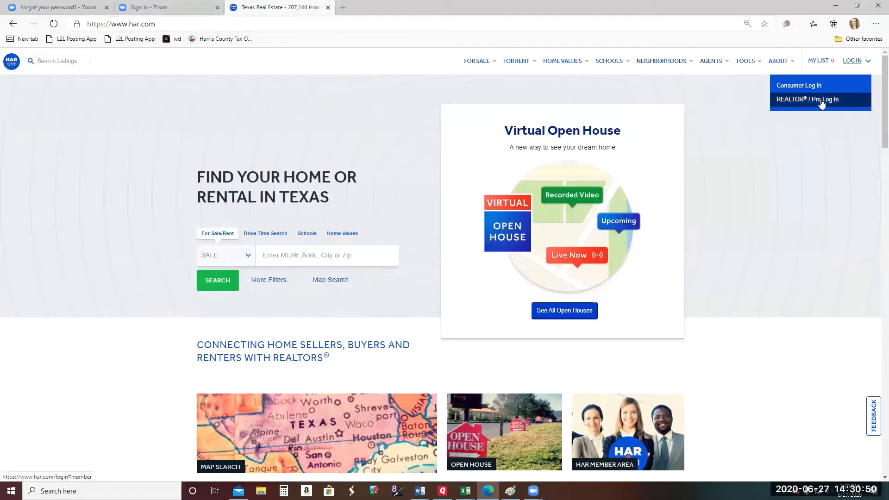
left_click(822, 103)
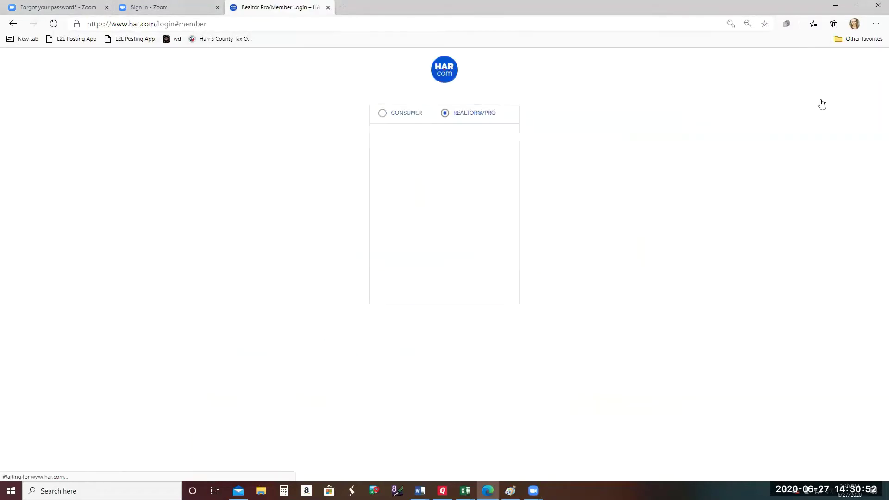
left_click(401, 237)
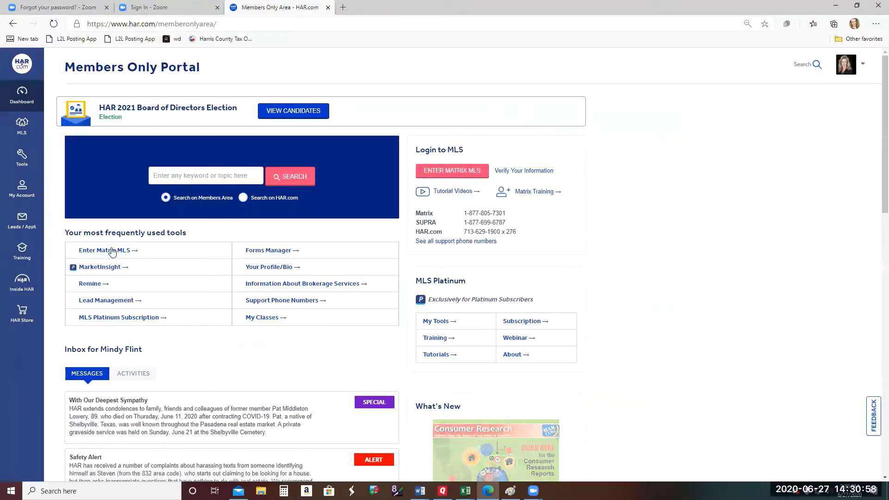
left_click(112, 251)
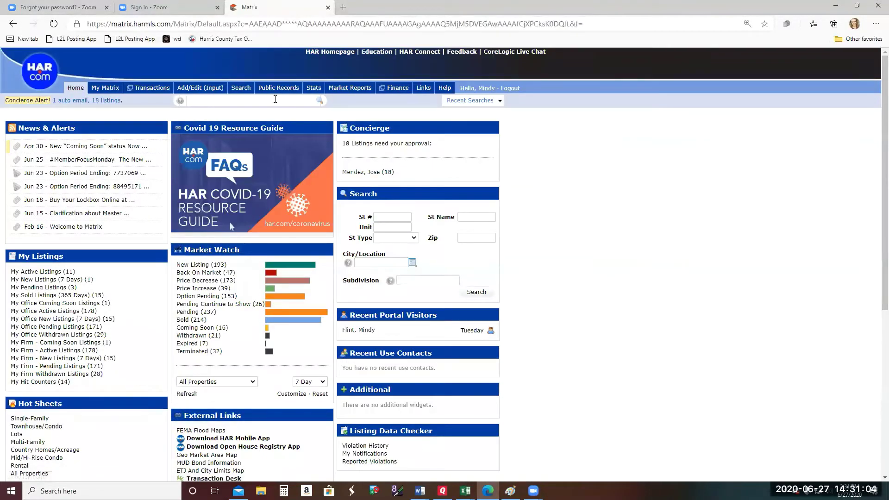
mouse_move(282, 95)
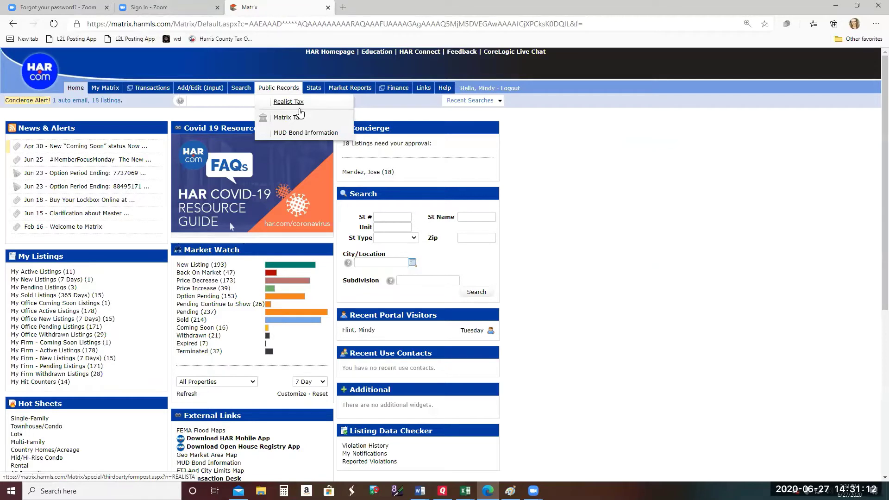
- Launch Realist Tax from Matrix's Public Records menu
left_click(294, 104)
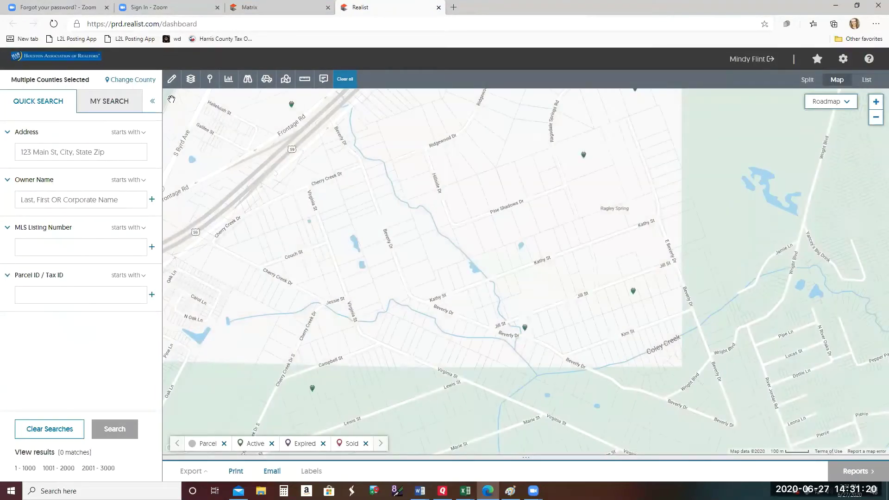
- Open the saved Foreclosure search under MY SEARCH and bring its Land Use - CoreLogic section into view
left_click(154, 103)
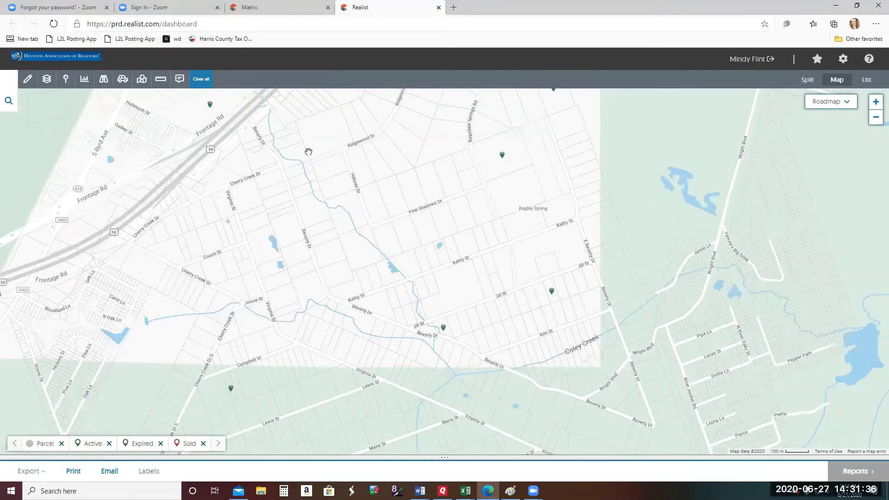
left_click(12, 113)
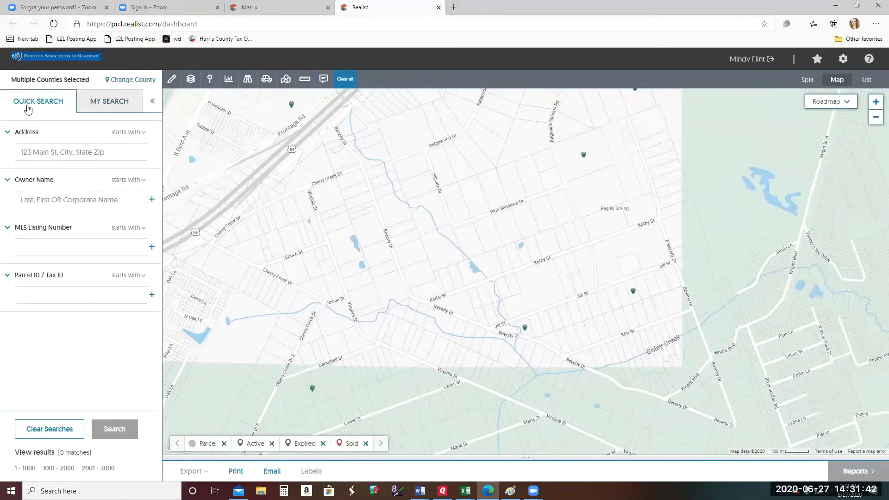
left_click(124, 110)
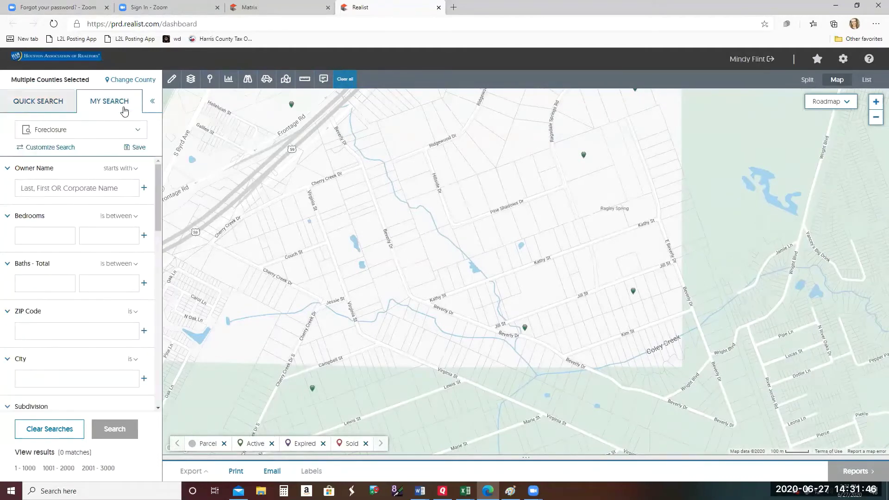
left_click_drag(157, 176, 157, 338)
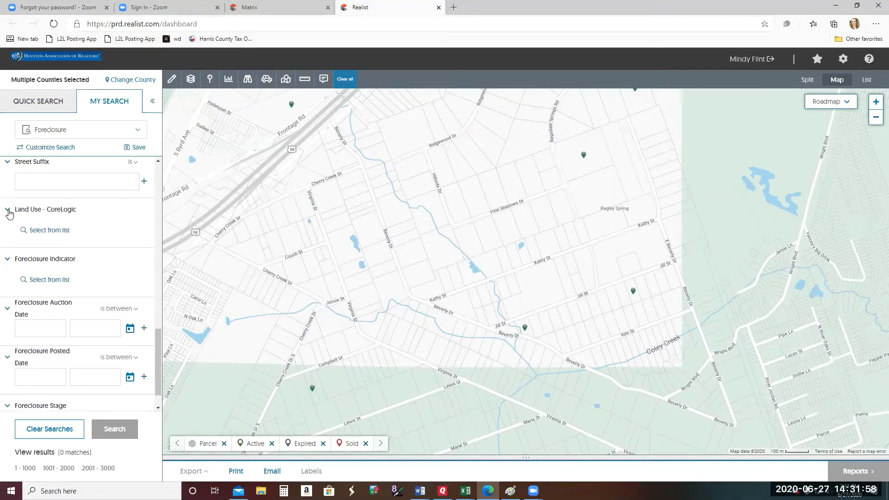
left_click(46, 231)
left_click(13, 211)
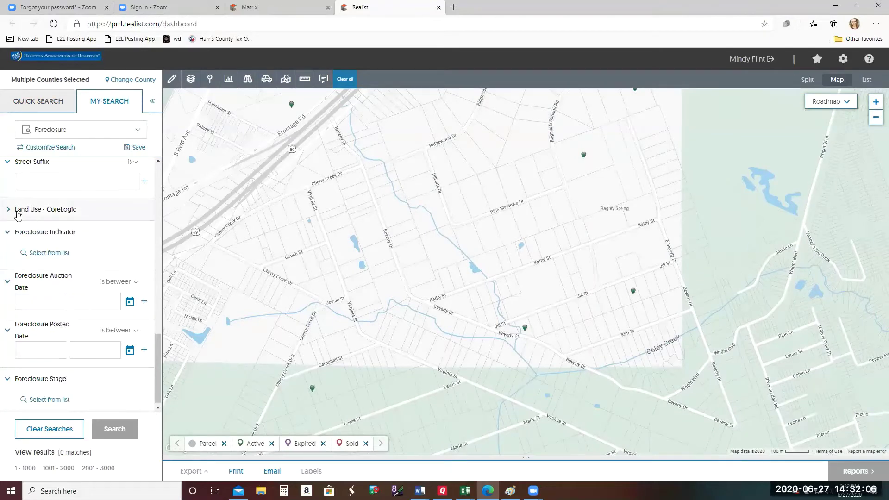
left_click(18, 213)
- Pick Mobile Home Lot and Mobile Home from the full land-use list and apply them
left_click(52, 232)
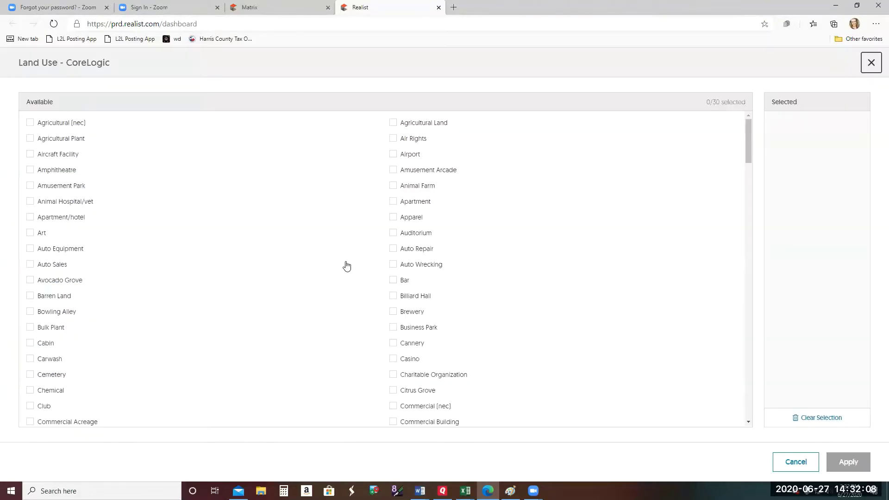
scroll(355, 284, "down", 10)
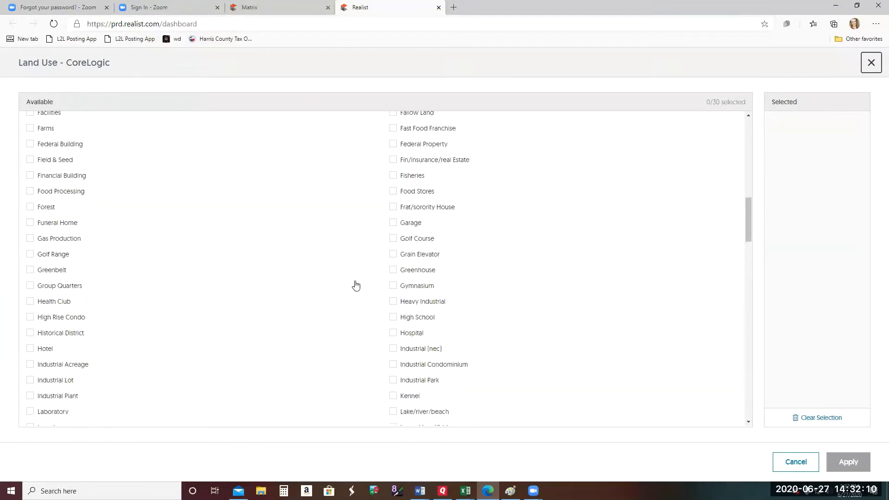
scroll(355, 284, "down", 6)
scroll(355, 283, "up", 7)
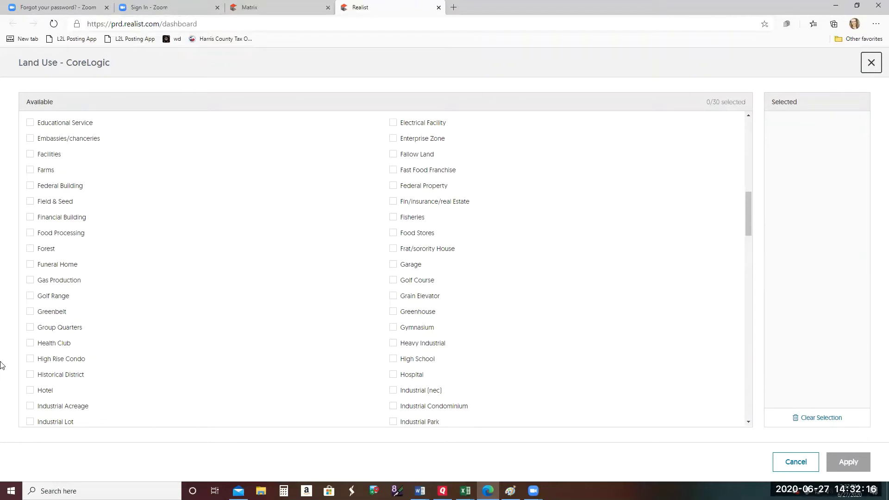
scroll(252, 335, "up", 7)
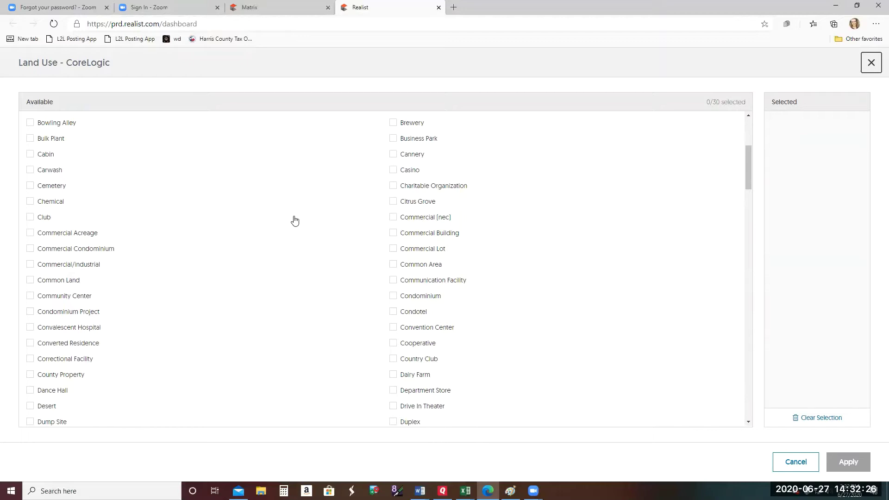
scroll(295, 220, "down", 5)
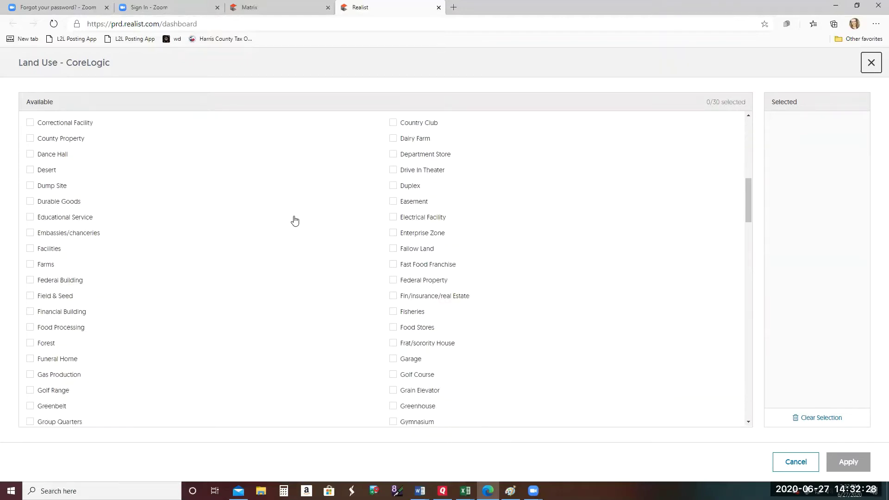
scroll(295, 220, "down", 13)
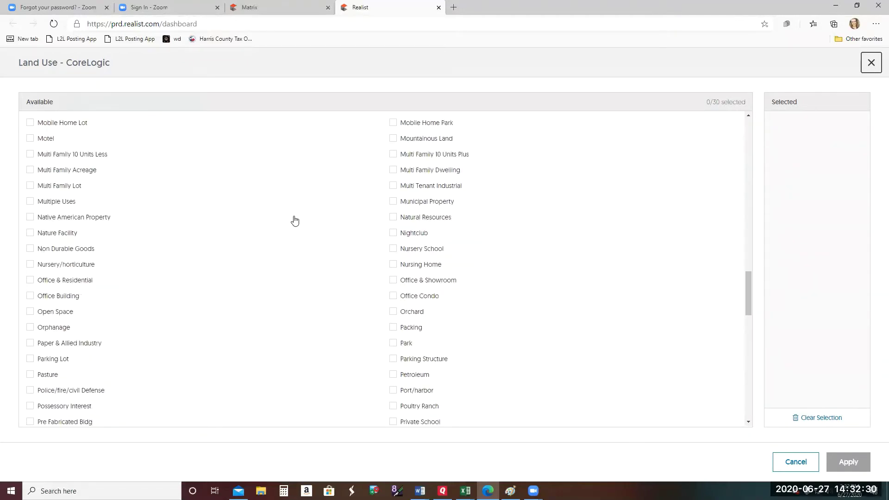
scroll(295, 221, "down", 5)
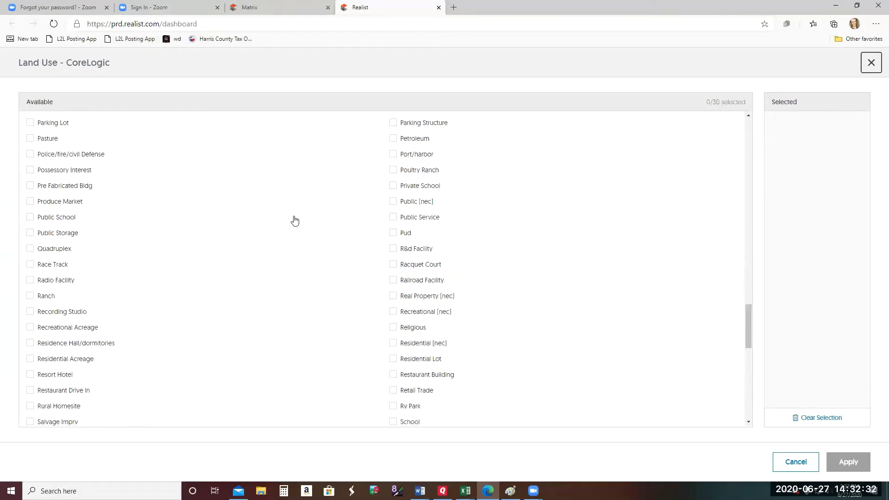
scroll(296, 221, "down", 1)
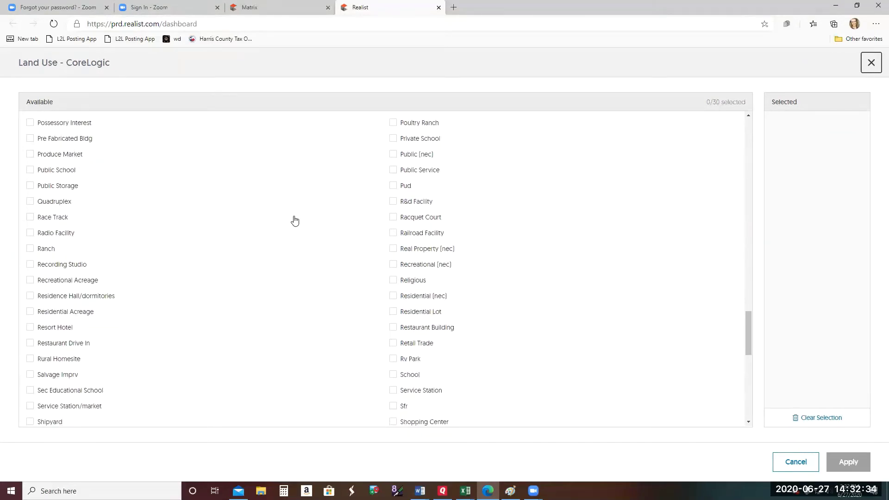
scroll(295, 221, "down", 1)
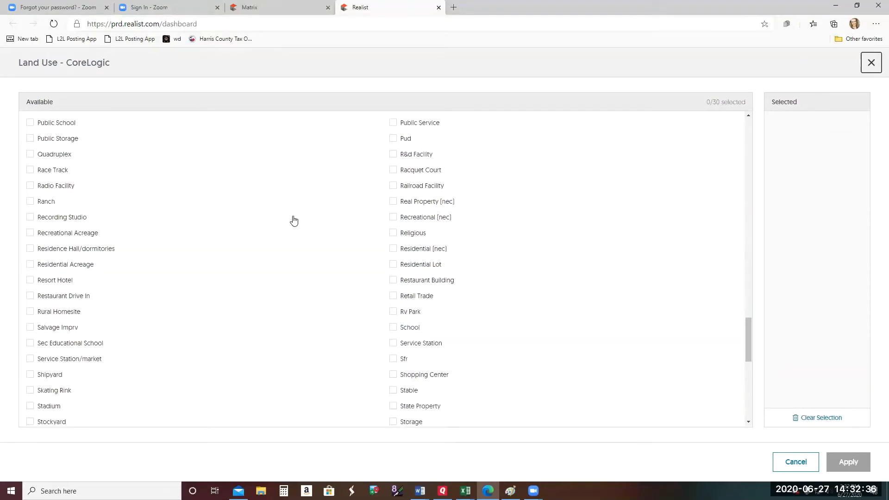
scroll(294, 221, "up", 4)
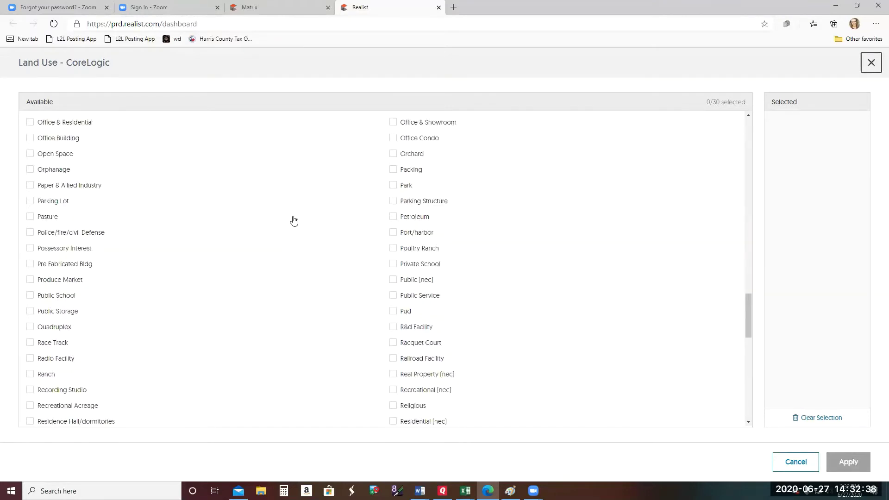
scroll(294, 220, "up", 3)
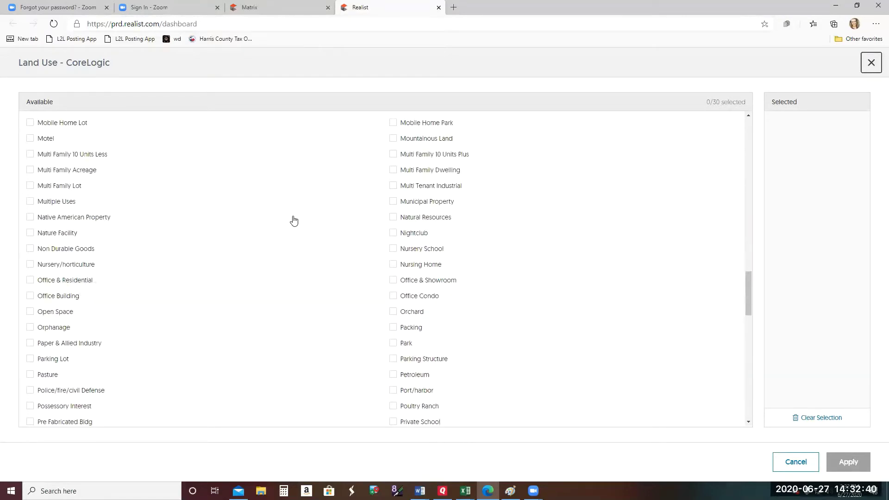
left_click(30, 123)
scroll(203, 171, "up", 1)
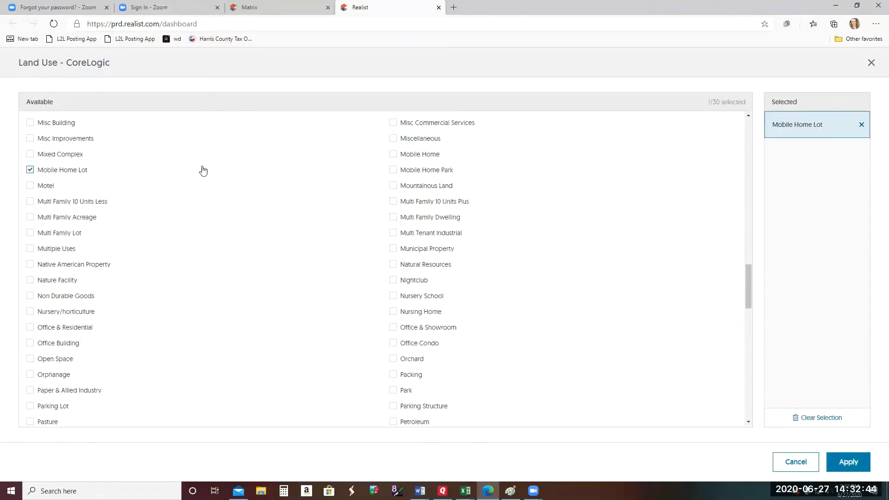
left_click(394, 156)
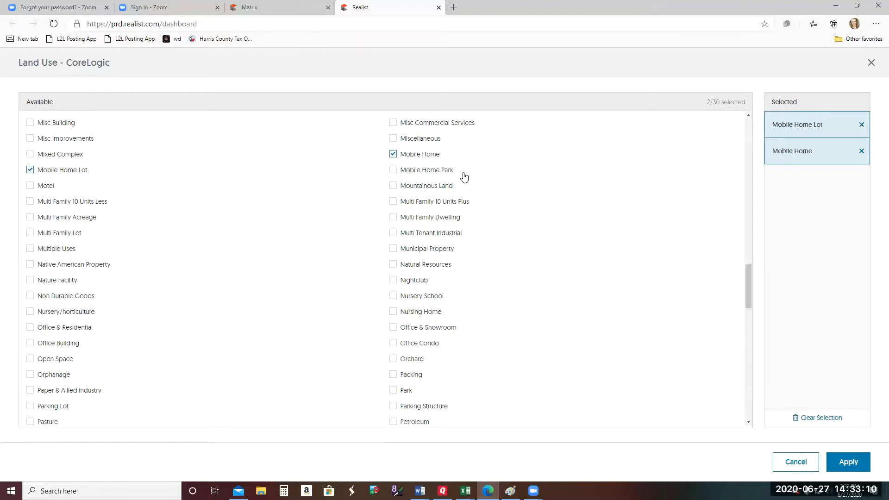
left_click(849, 462)
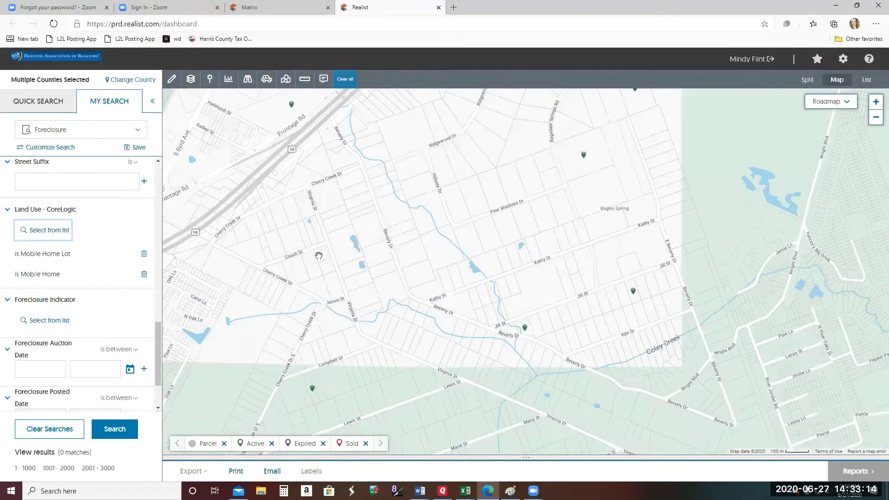
- Set the city to Tomball and run the Foreclosure search
left_click_drag(162, 355, 158, 398)
left_click_drag(158, 366, 161, 221)
left_click(88, 270)
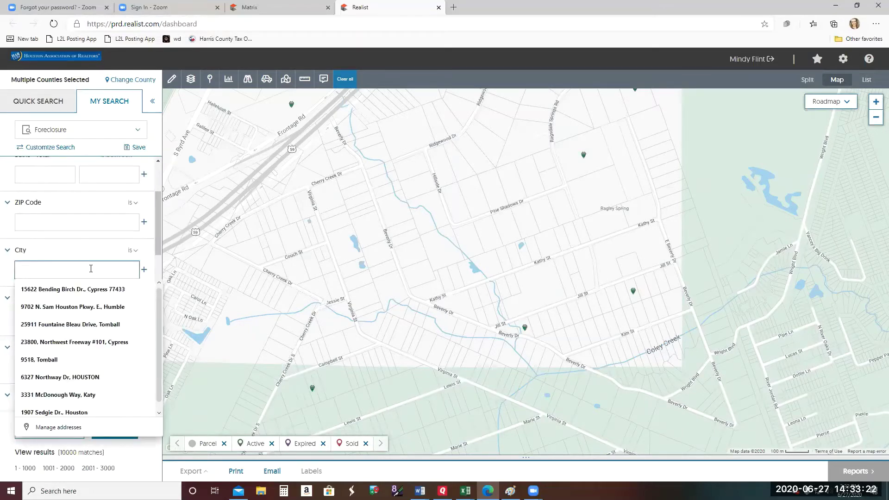
type("tomball")
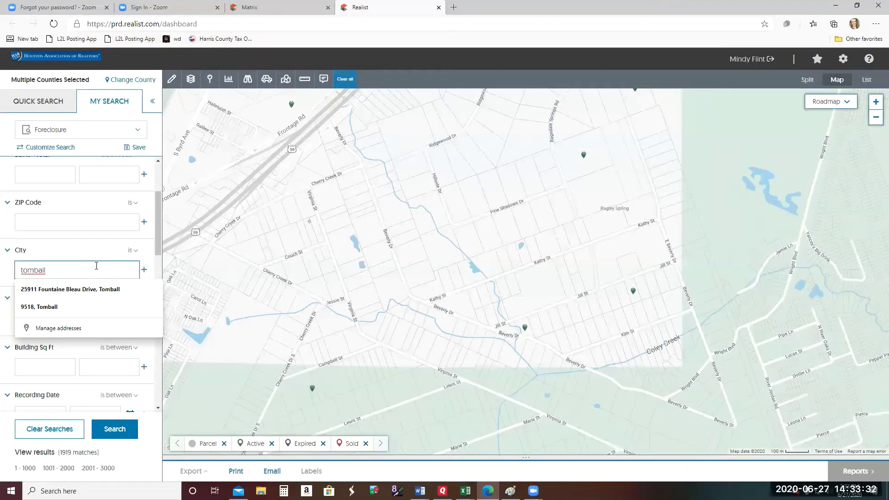
left_click(144, 272)
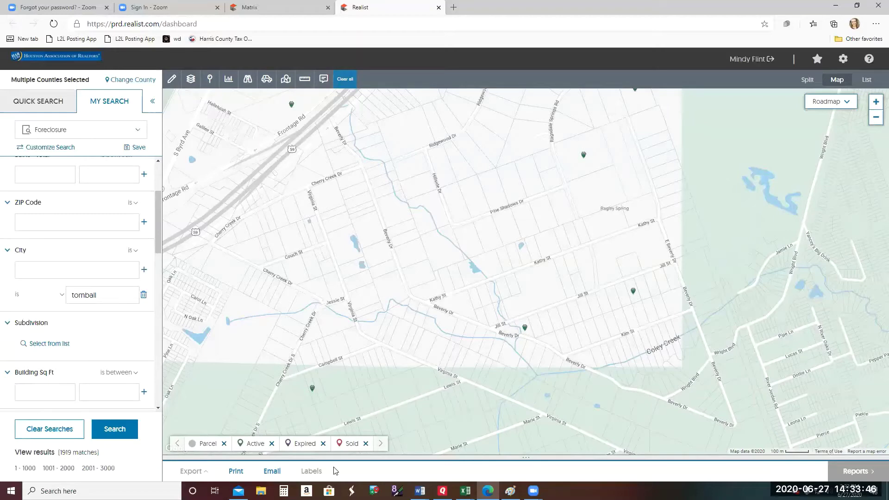
left_click(119, 432)
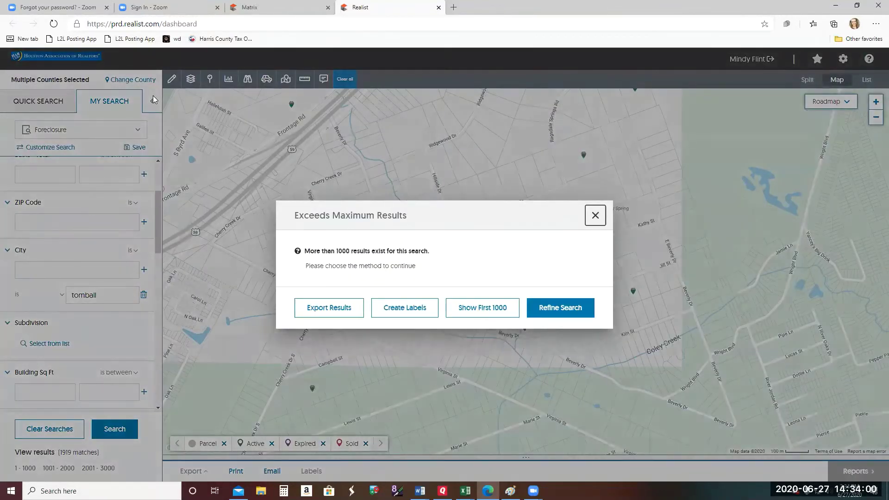
- Plot the first 1000 results full-width and zoom to the pin cluster near Grand Pkwy
left_click(500, 313)
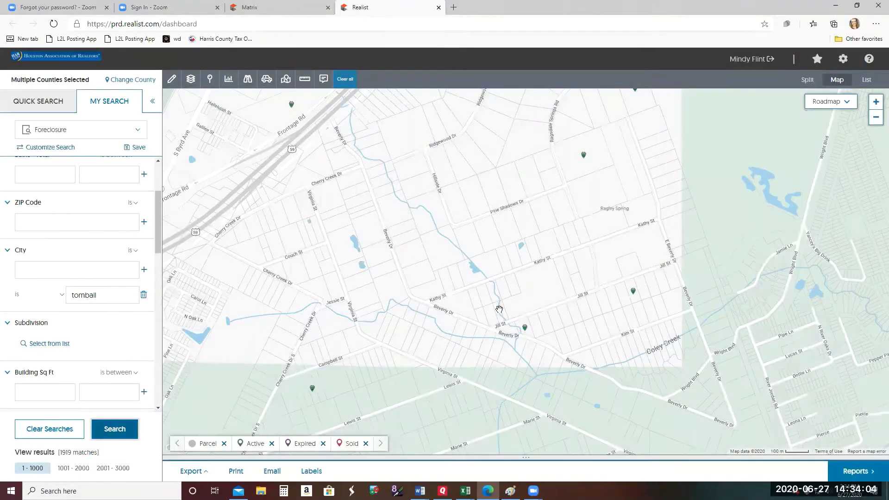
left_click(153, 103)
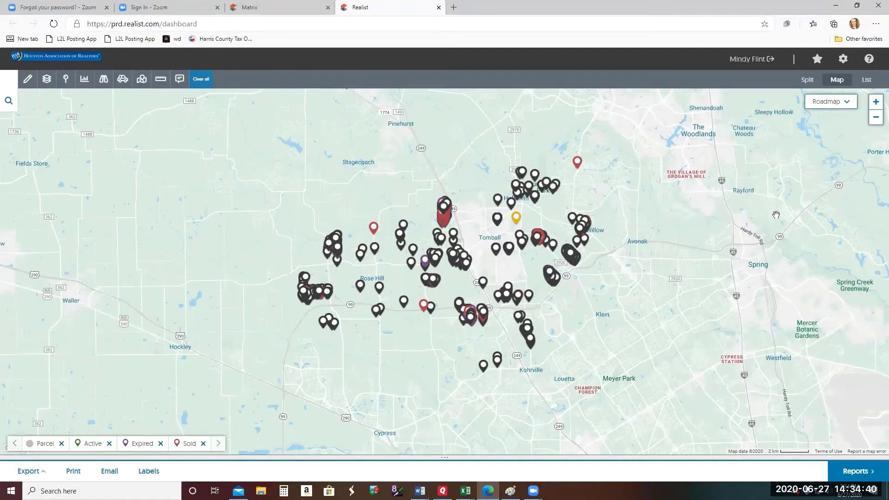
left_click(876, 104)
left_click(876, 102)
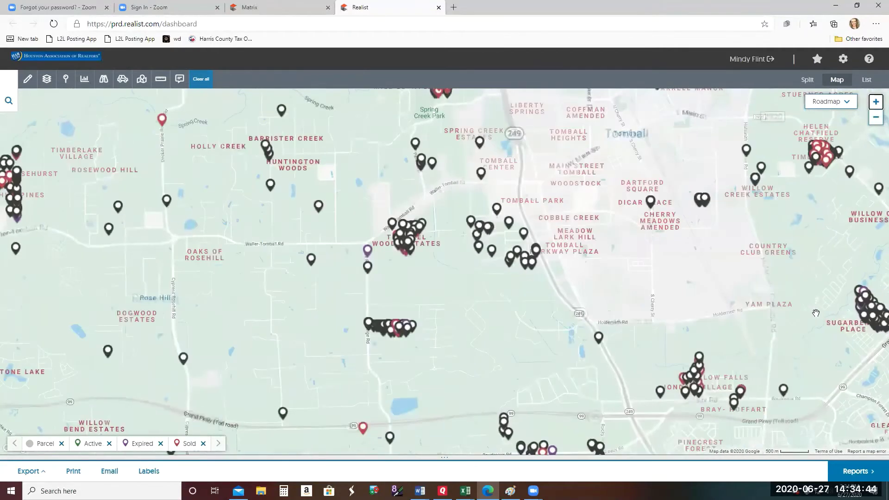
left_click(876, 103)
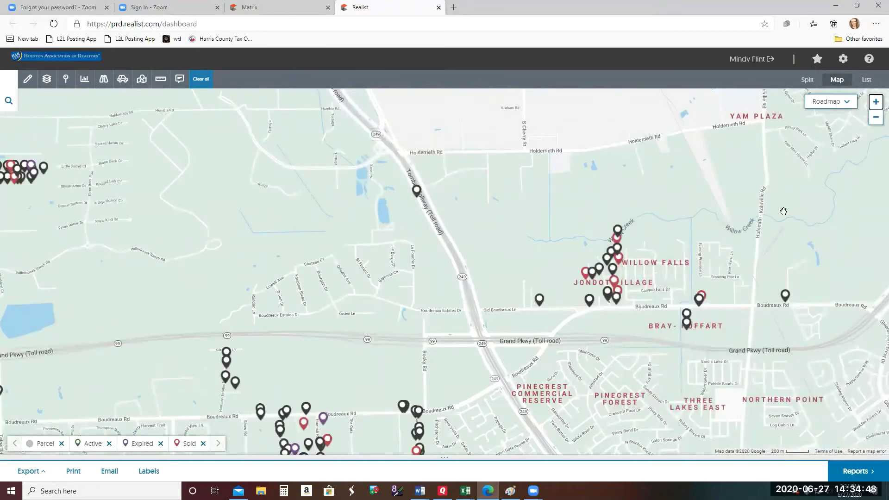
left_click_drag(779, 213, 627, 185)
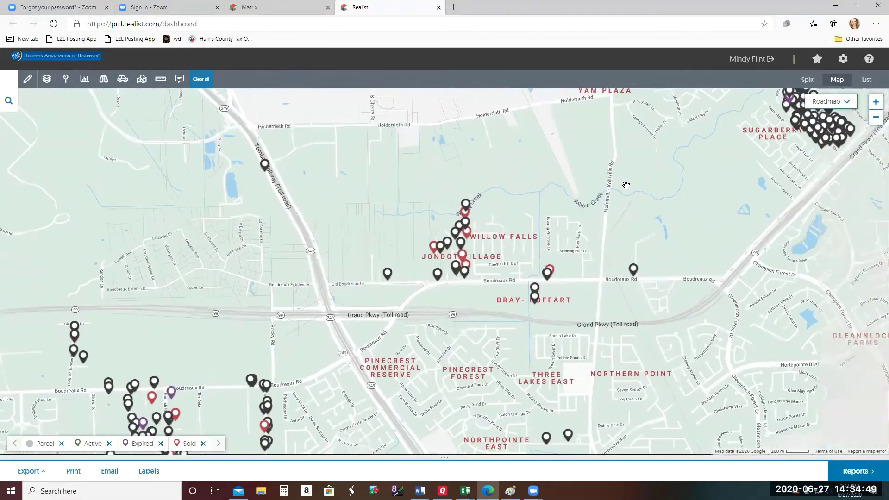
left_click(876, 102)
left_click_drag(799, 187, 466, 320)
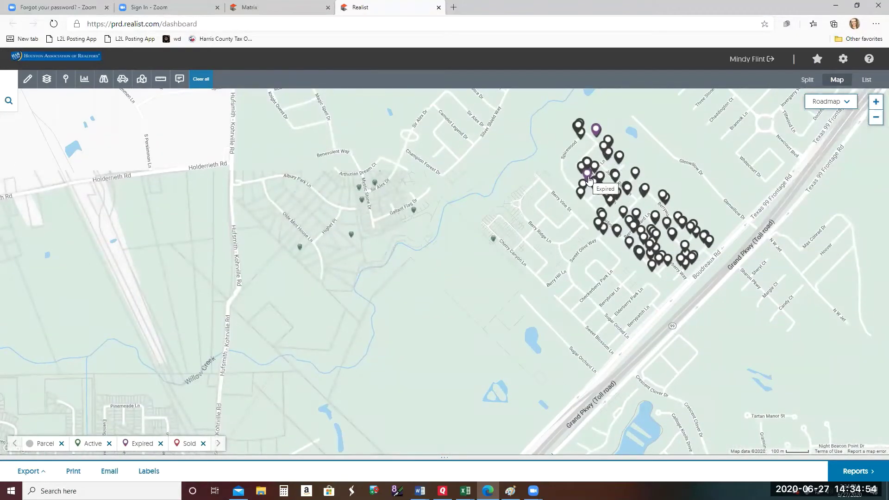
- Add the Pending MLS layer and widen Expired to 12 months and Sold to 6 months
left_click(67, 82)
left_click(75, 162)
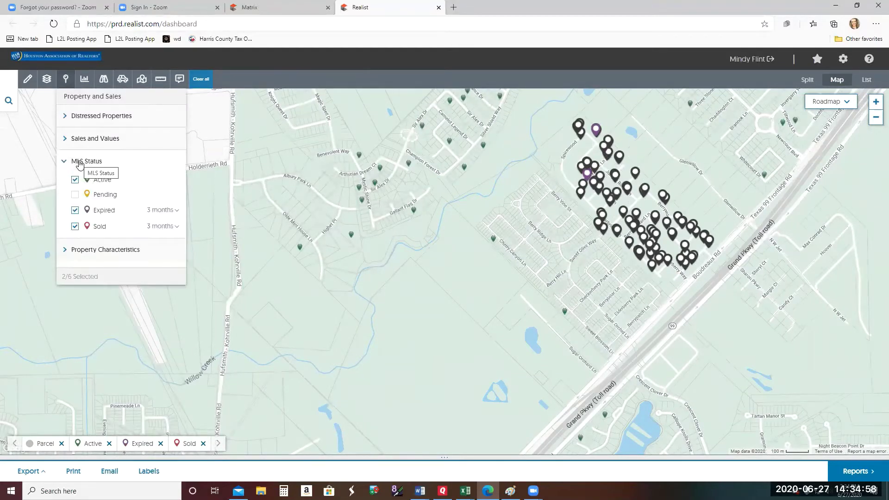
left_click(75, 195)
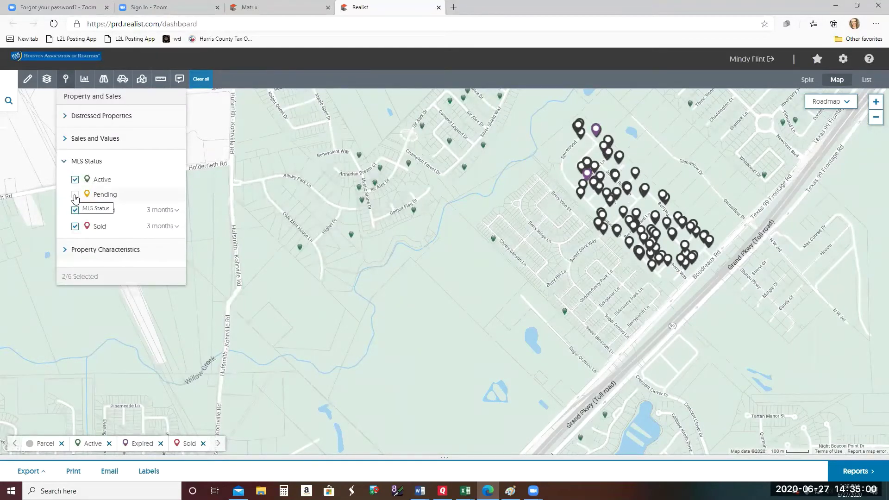
left_click(168, 212)
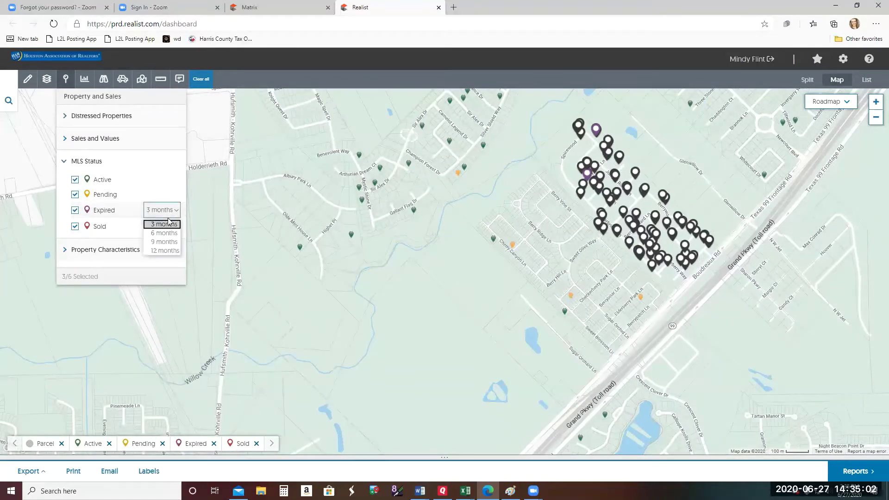
left_click(170, 250)
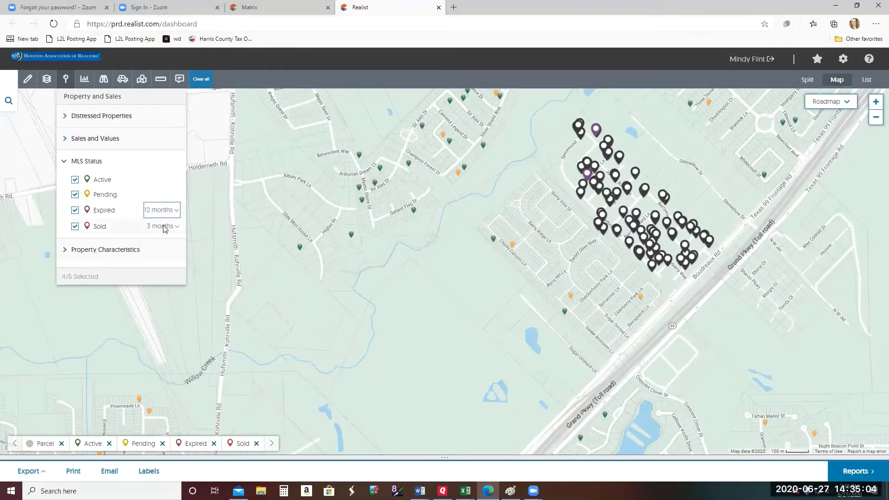
left_click(163, 227)
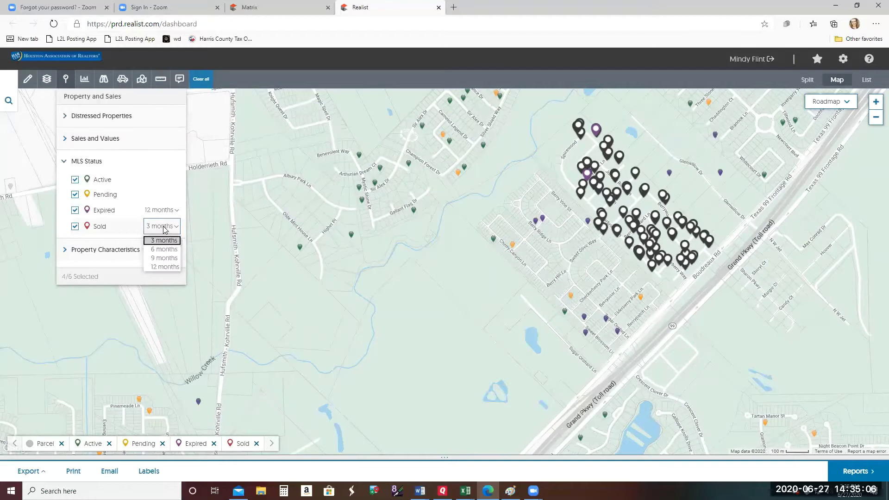
left_click(165, 251)
left_click(65, 79)
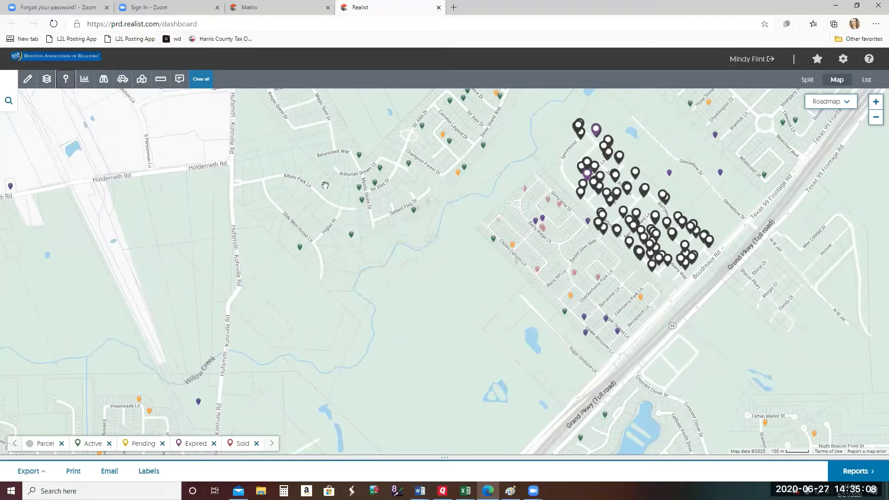
left_click_drag(668, 228, 632, 250)
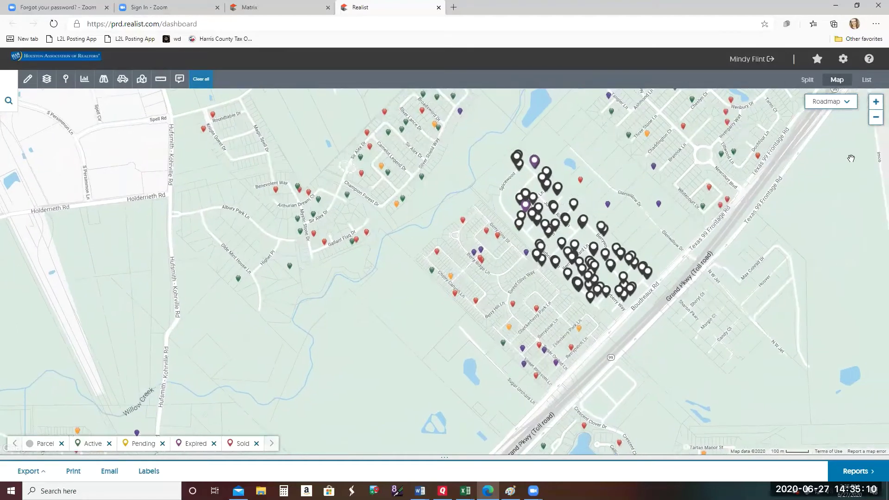
left_click(876, 102)
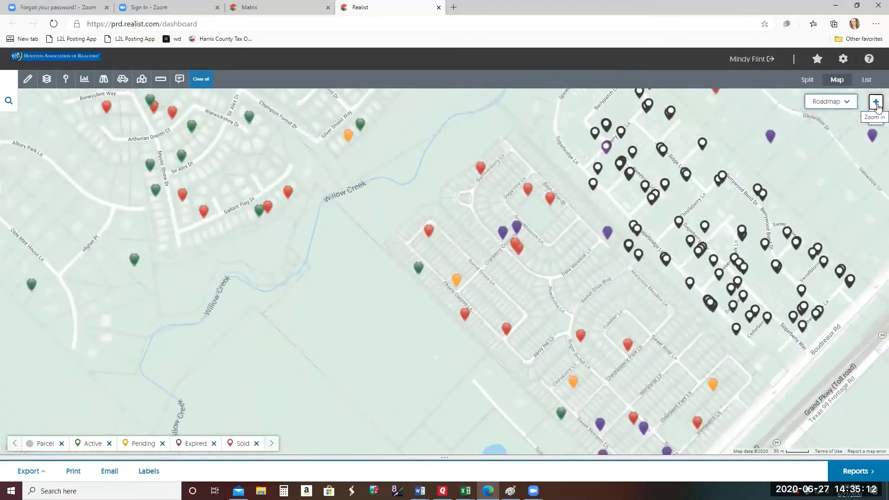
left_click_drag(605, 152, 413, 238)
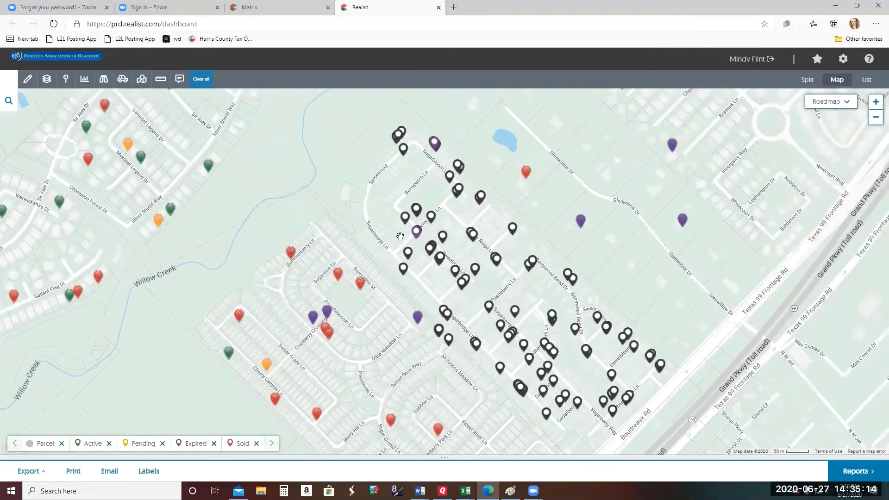
left_click(416, 236)
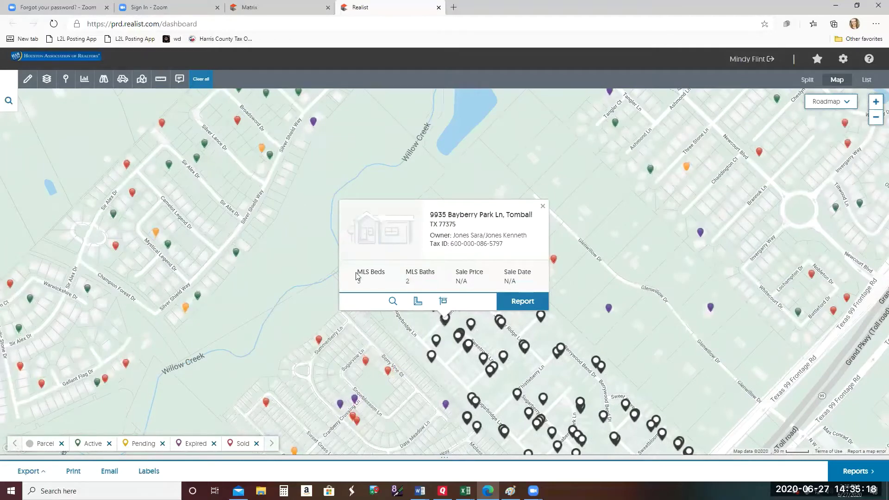
left_click(543, 207)
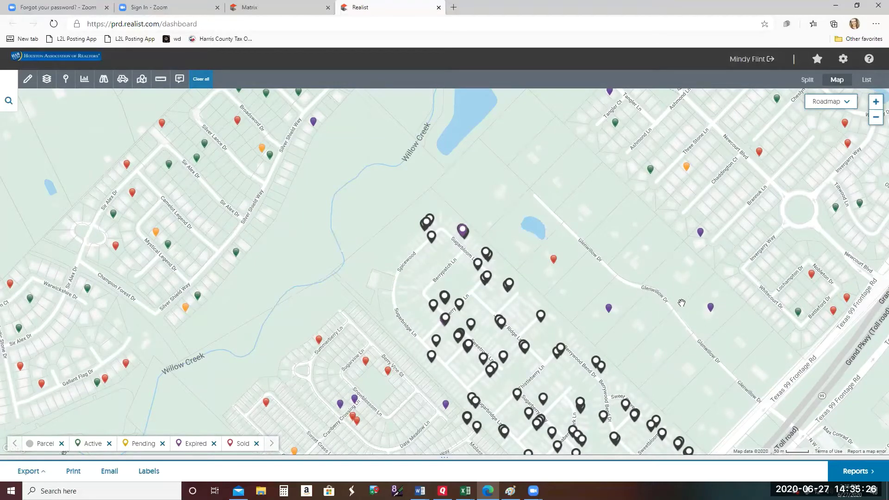
left_click_drag(669, 315, 600, 354)
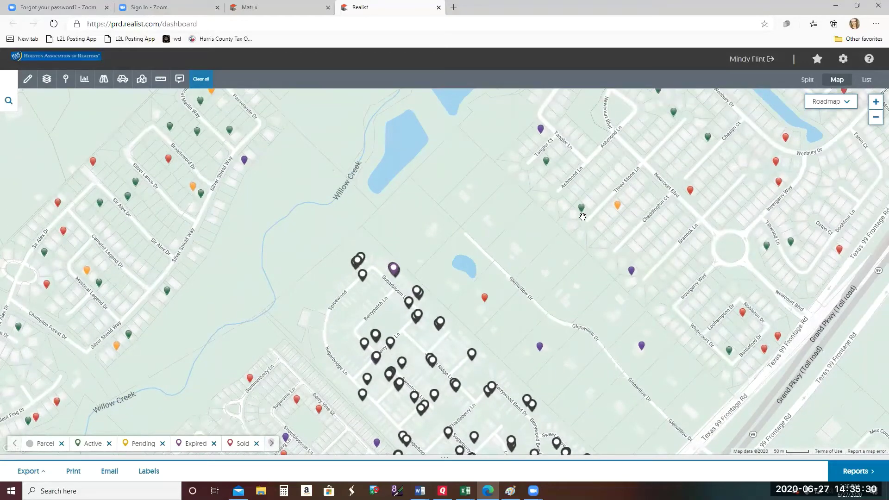
left_click(582, 208)
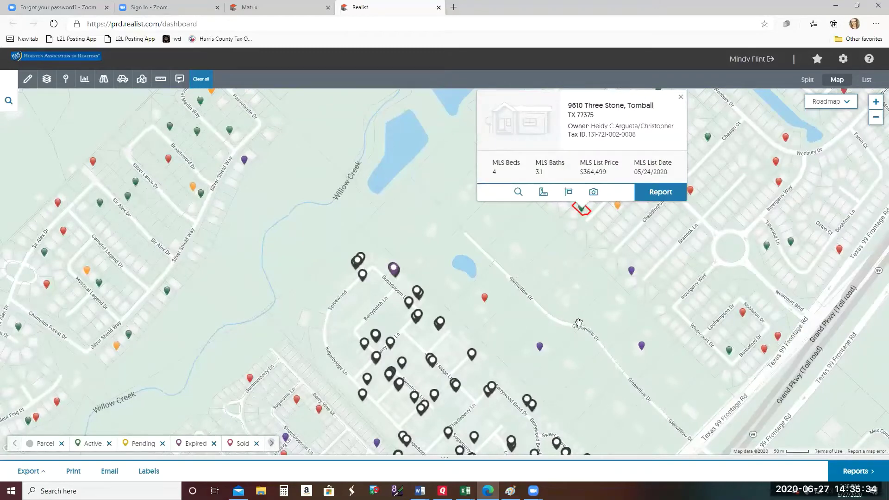
left_click(680, 98)
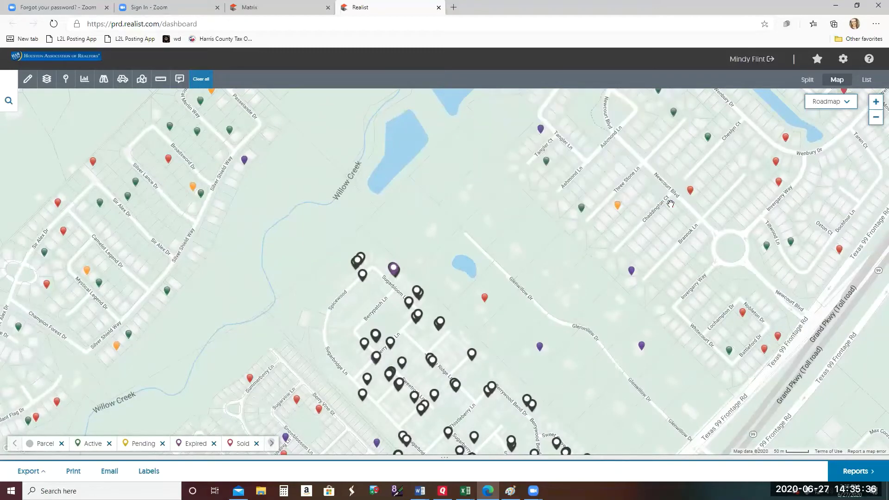
- Zoom to street level centred on the Cranberry Crossing streets
left_click_drag(593, 257, 665, 162)
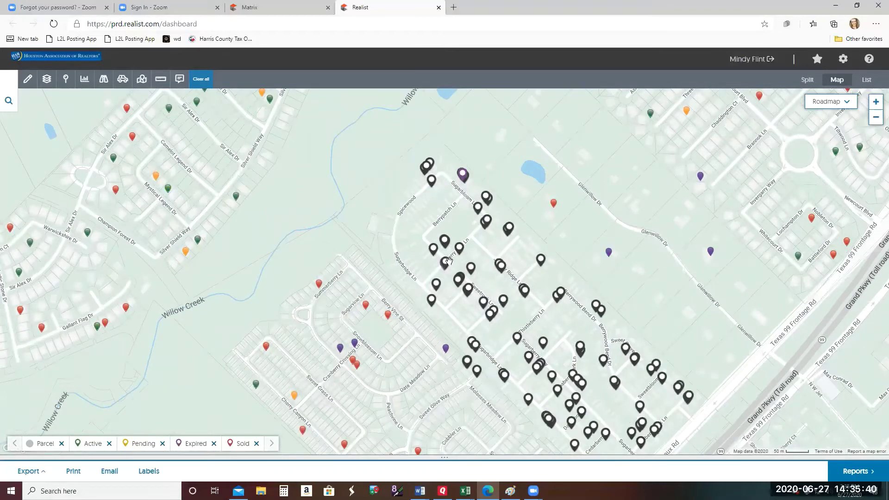
left_click_drag(547, 368, 558, 264)
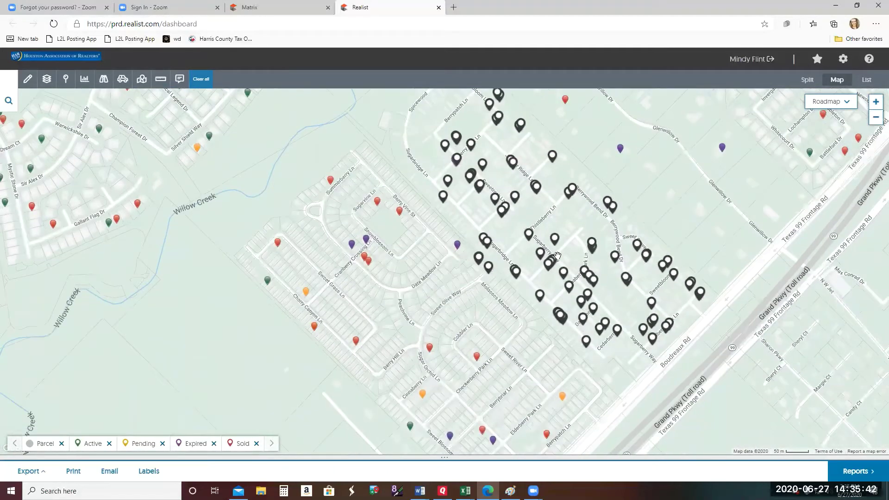
left_click_drag(522, 294, 557, 298)
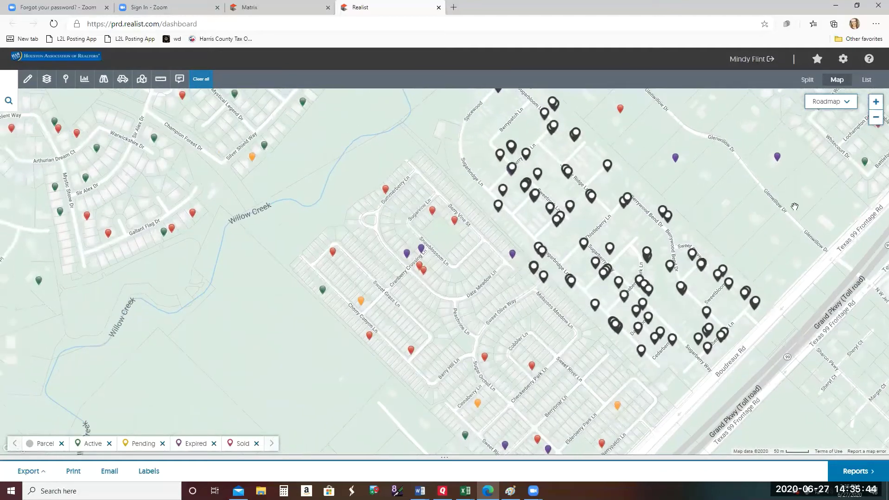
left_click(876, 118)
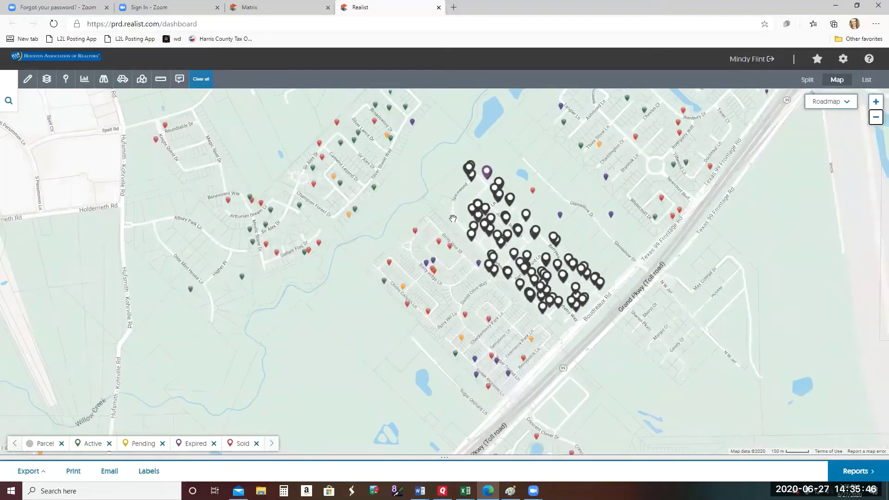
left_click(876, 102)
left_click(876, 102)
left_click_drag(830, 163, 470, 227)
- Switch the map style to Hybrid satellite imagery
left_click(837, 105)
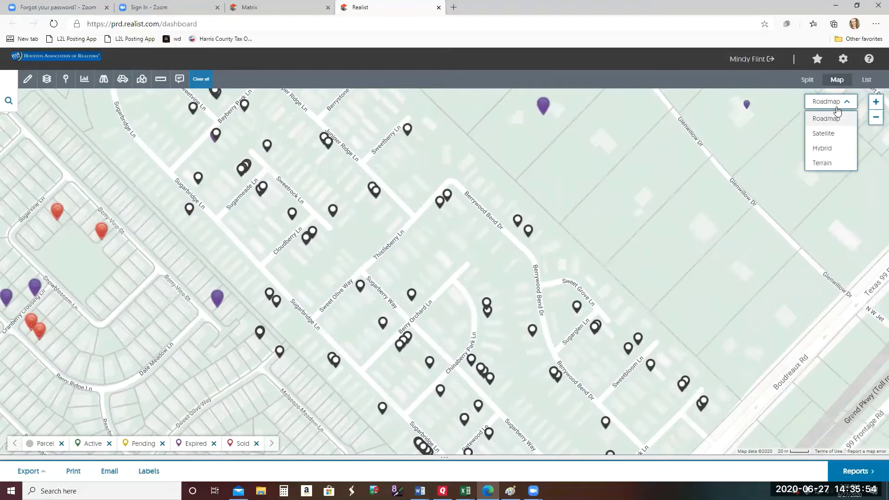
left_click(822, 149)
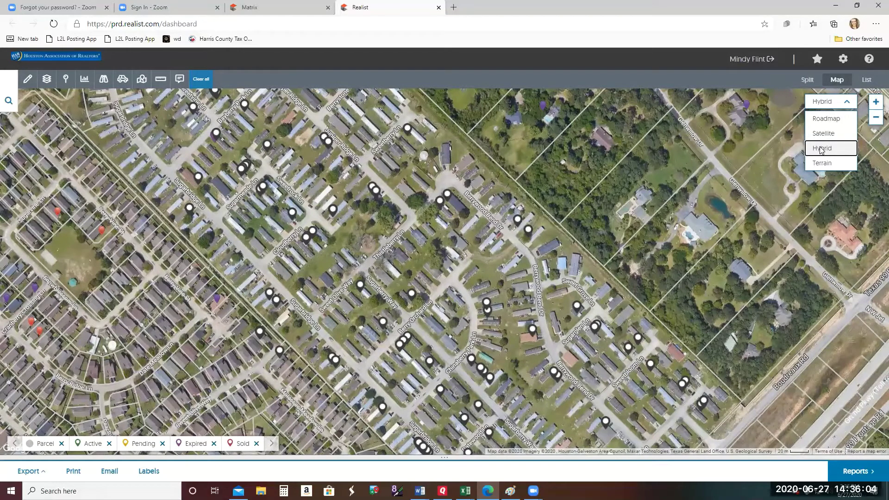
left_click(715, 183)
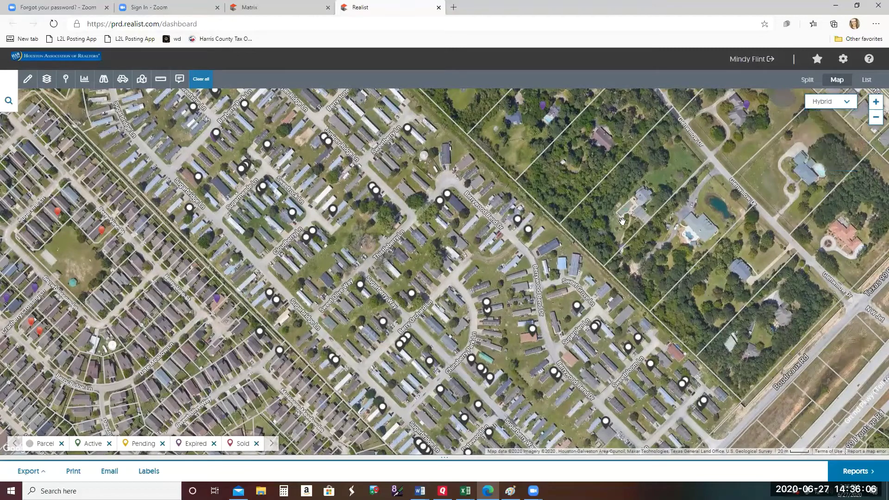
left_click_drag(621, 221, 665, 330)
left_click_drag(659, 294, 637, 266)
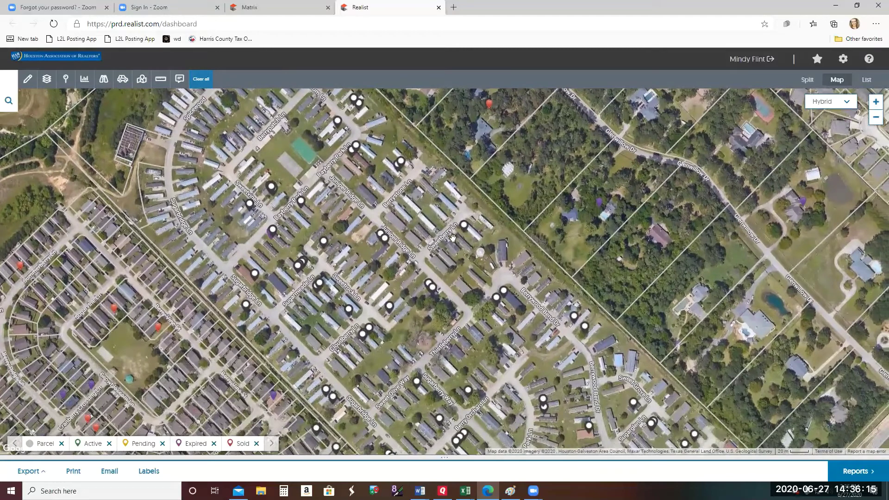
left_click(366, 231)
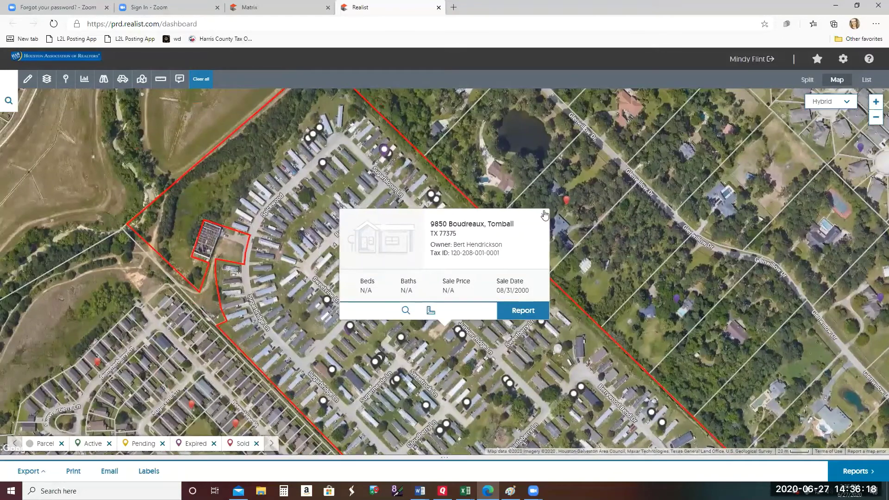
left_click(877, 104)
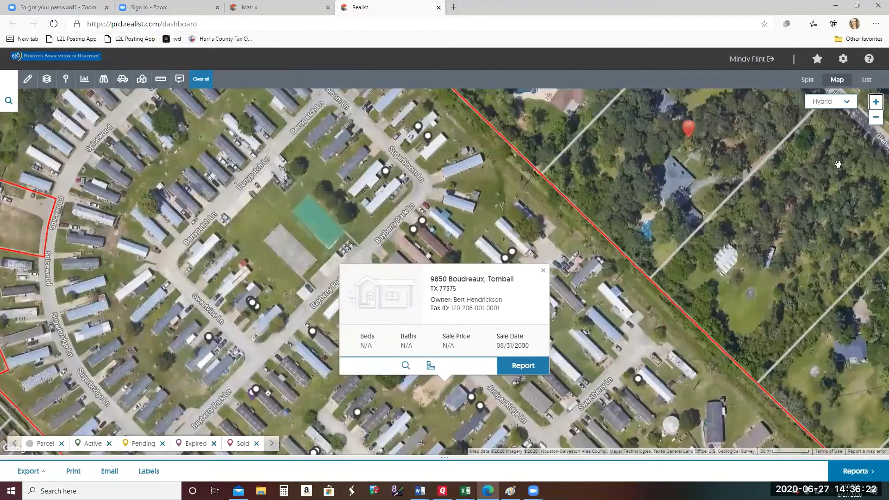
left_click_drag(435, 384, 416, 253)
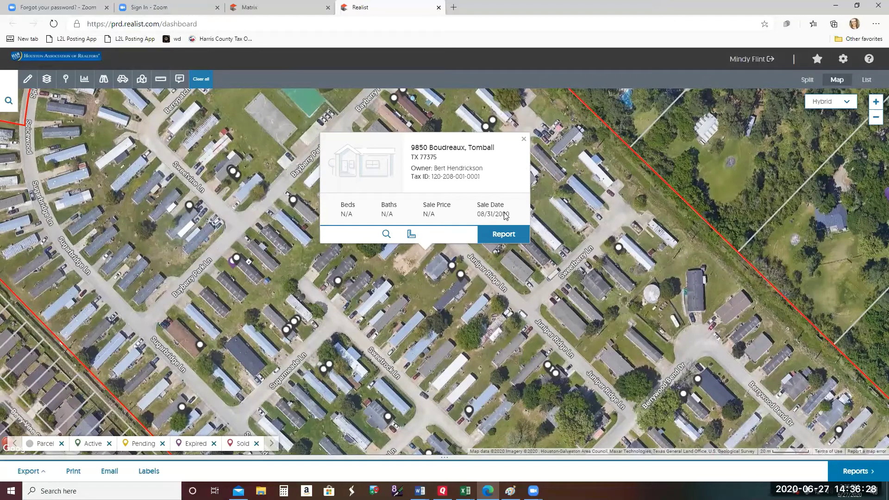
left_click(503, 235)
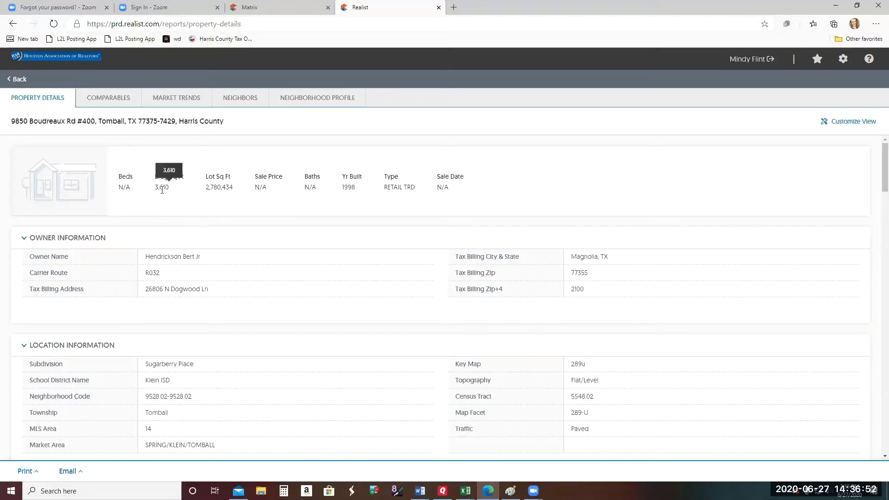
scroll(454, 268, "down", 5)
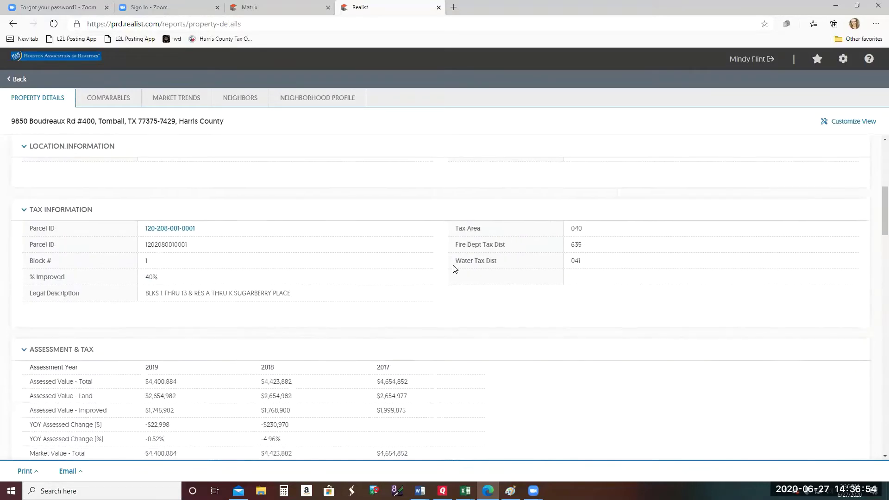
scroll(454, 268, "down", 2)
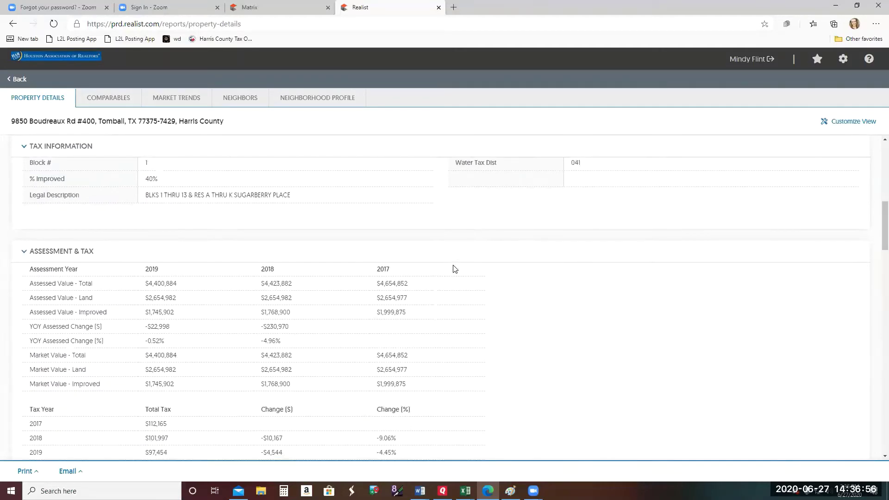
scroll(454, 269, "down", 4)
scroll(454, 269, "down", 6)
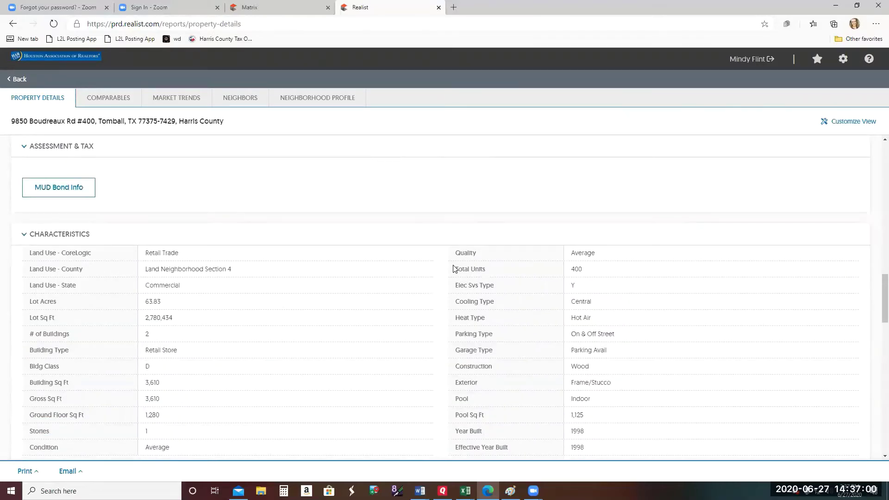
scroll(454, 268, "up", 9)
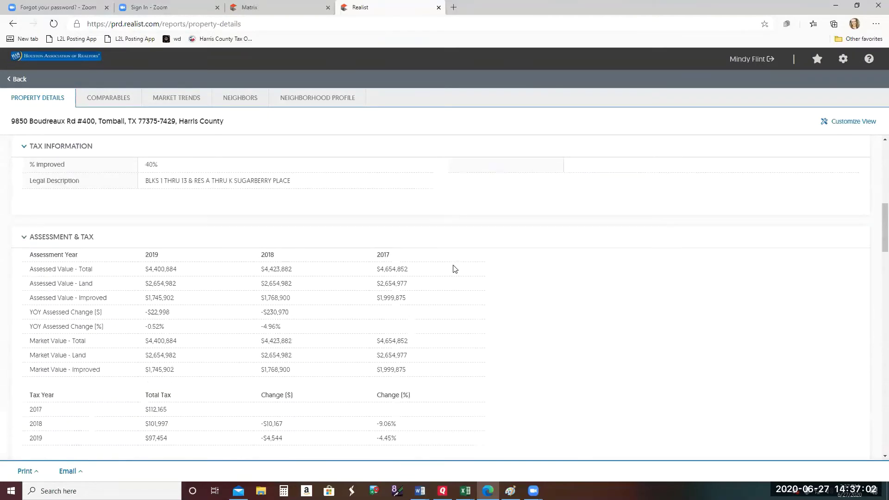
left_click(20, 79)
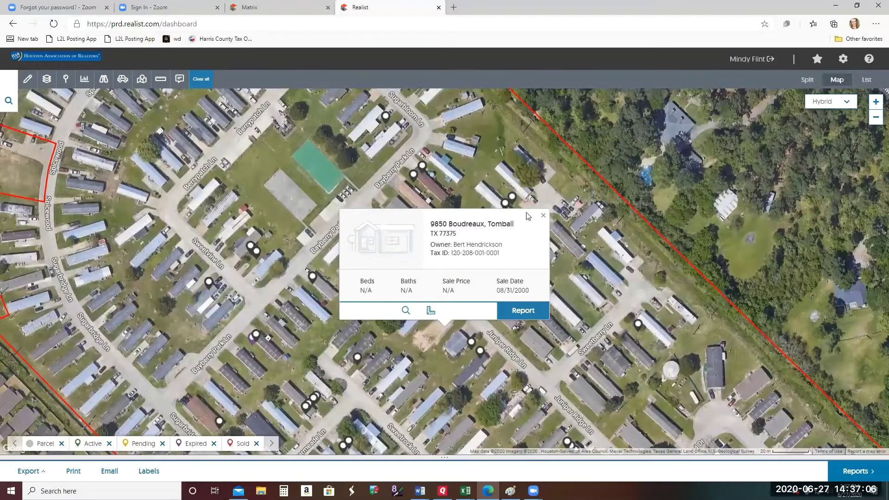
left_click(543, 215)
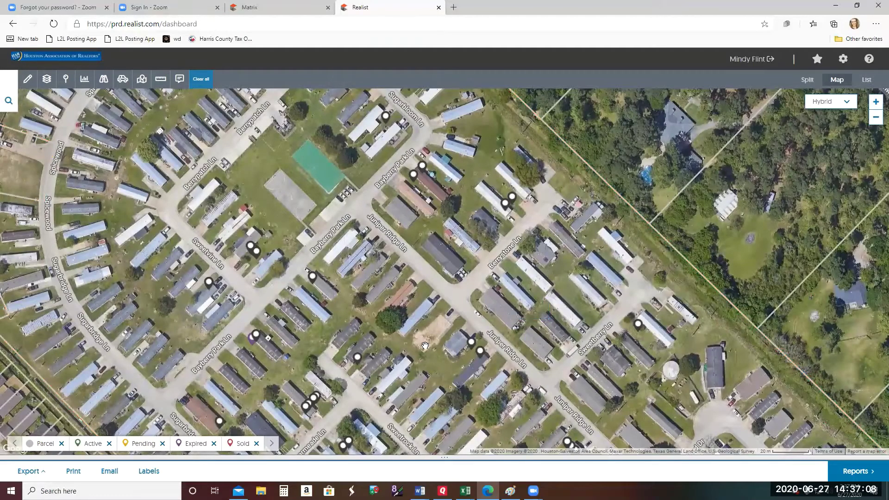
scroll(425, 346, "down", 7)
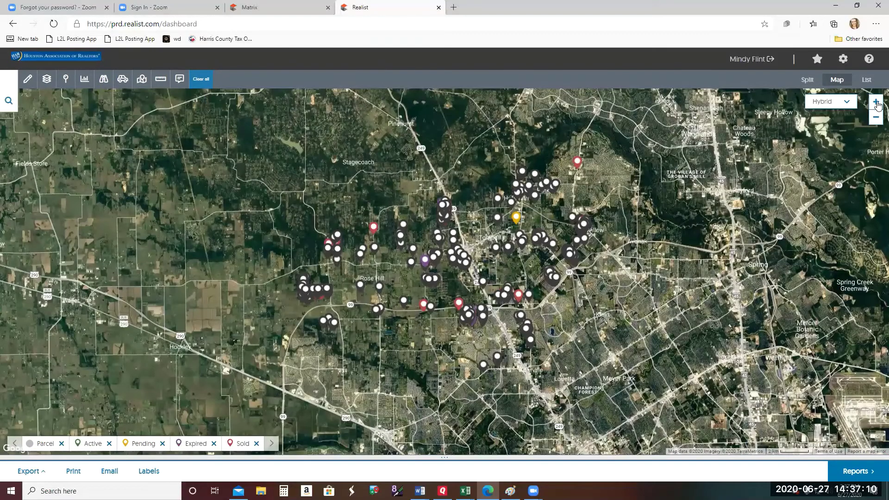
left_click(877, 103)
left_click(877, 102)
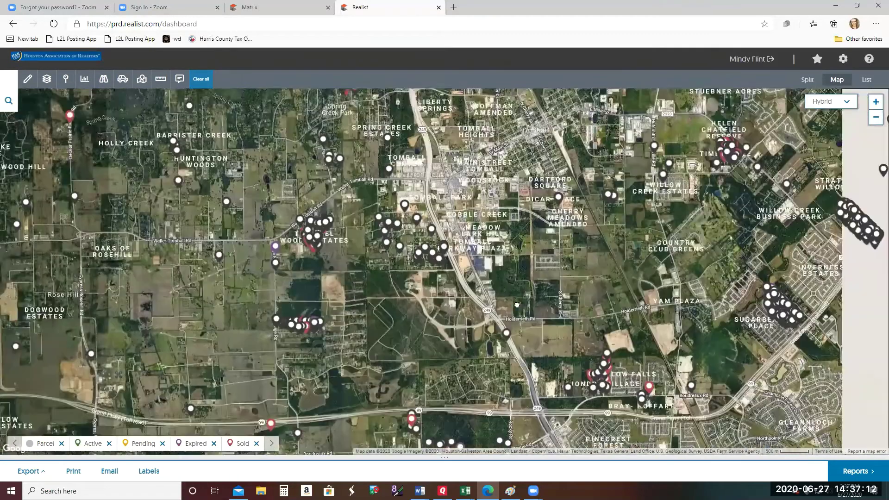
left_click_drag(517, 305, 324, 268)
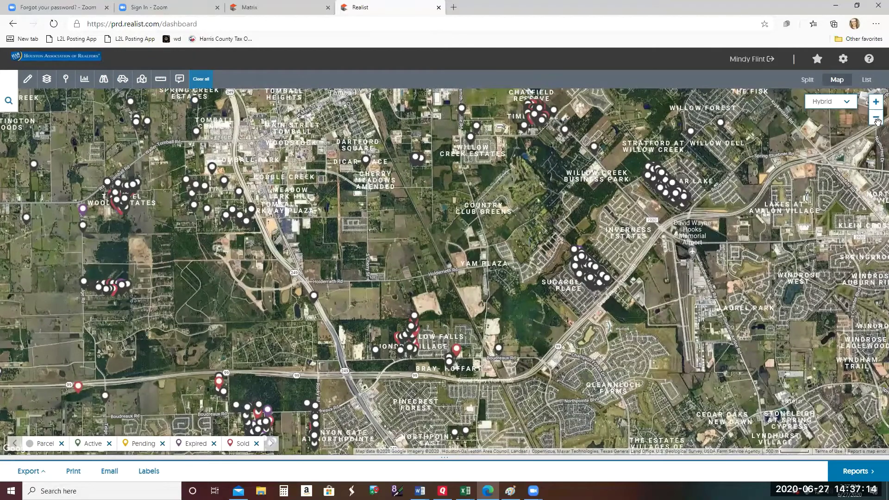
left_click(876, 101)
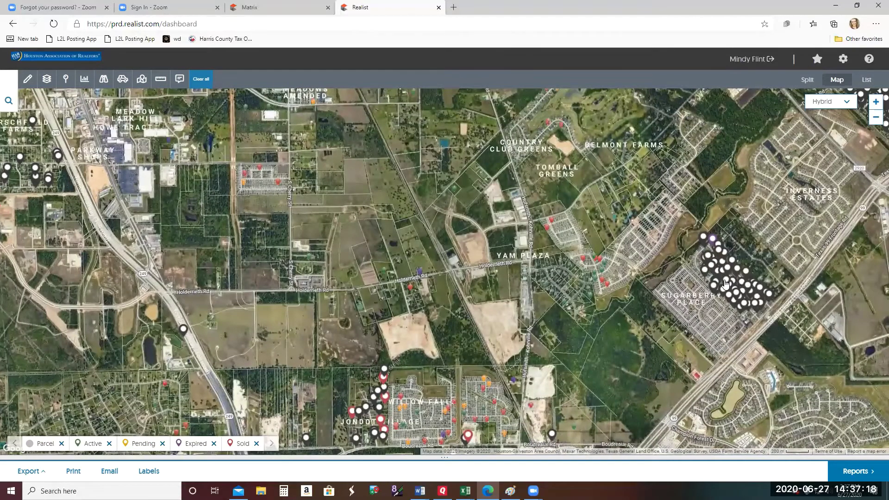
left_click_drag(726, 283, 743, 175)
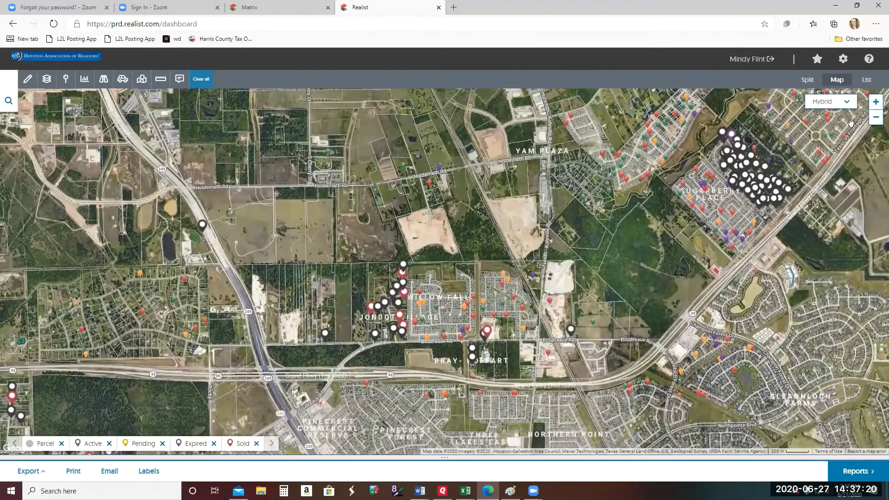
left_click(875, 103)
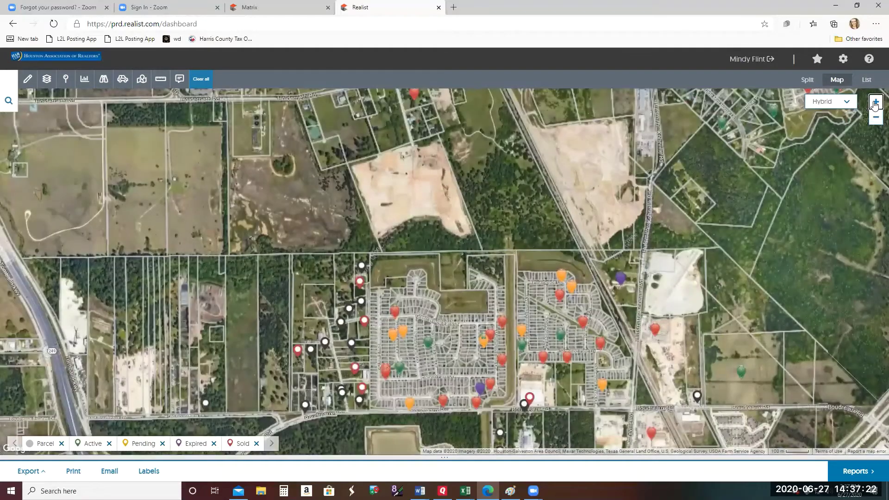
left_click(876, 103)
- Open the Jane Ln parcel's popup at street level and request its property report
left_click_drag(614, 262, 736, 204)
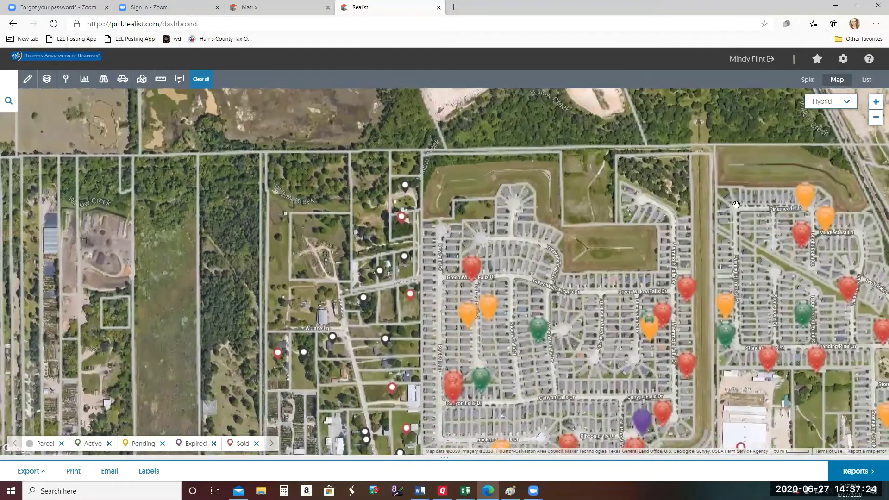
left_click(876, 102)
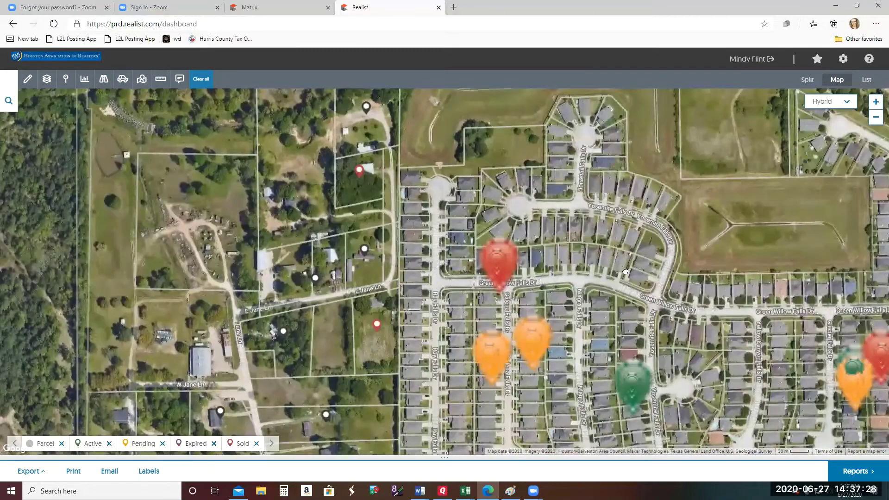
left_click_drag(282, 382, 369, 308)
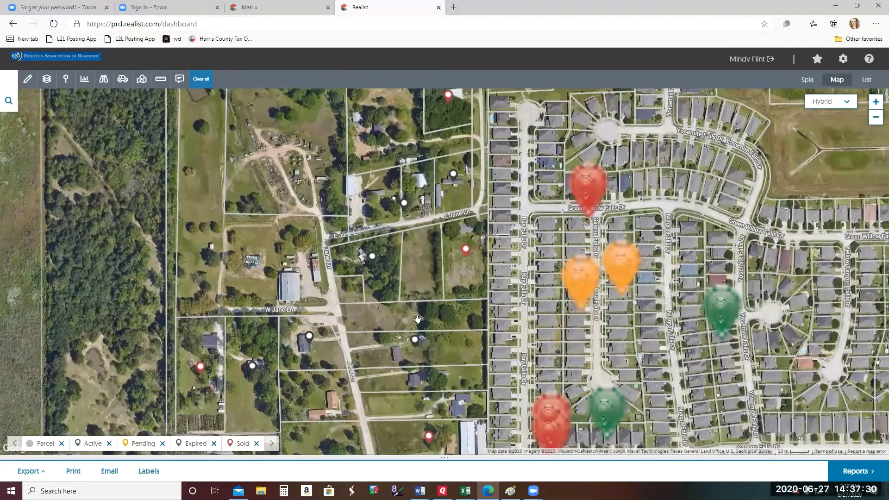
left_click(419, 321)
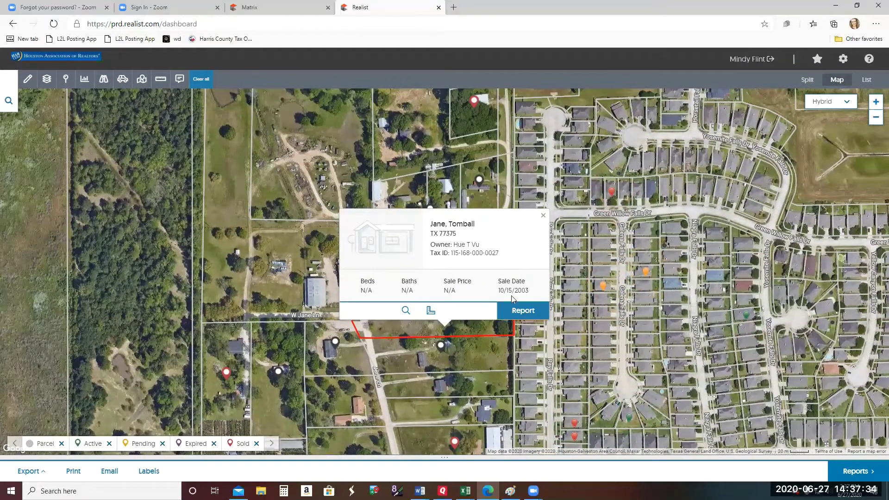
left_click(515, 311)
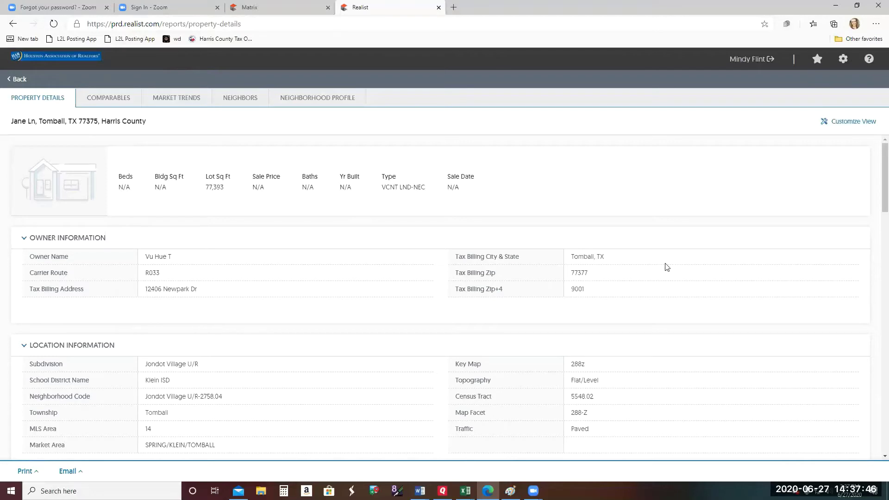
- Scroll down the Jane Ln report to the tax billing section and clear a stray text selection
left_click_drag(609, 389, 589, 228)
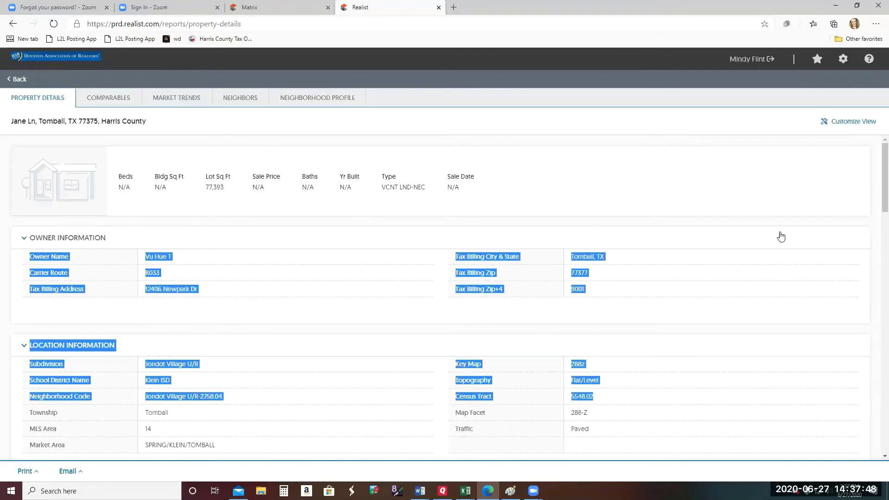
scroll(876, 192, "down", 1)
left_click_drag(877, 192, 877, 280)
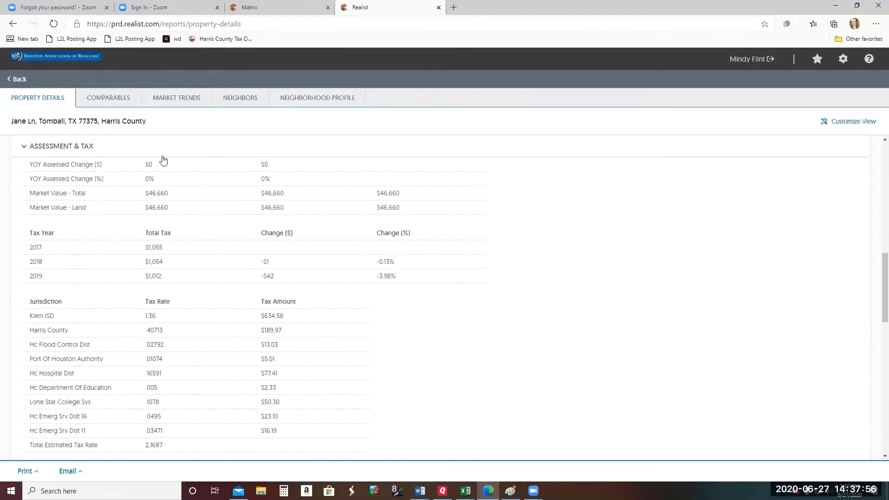
left_click_drag(876, 264, 876, 148)
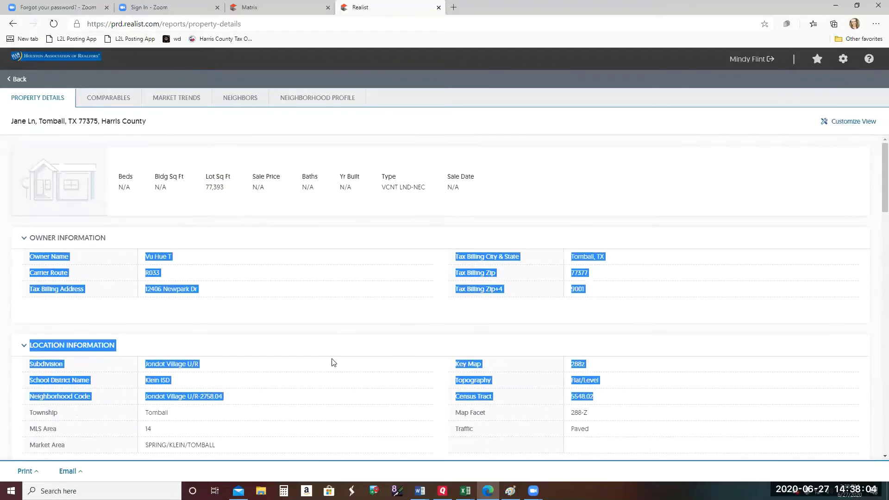
left_click(466, 275)
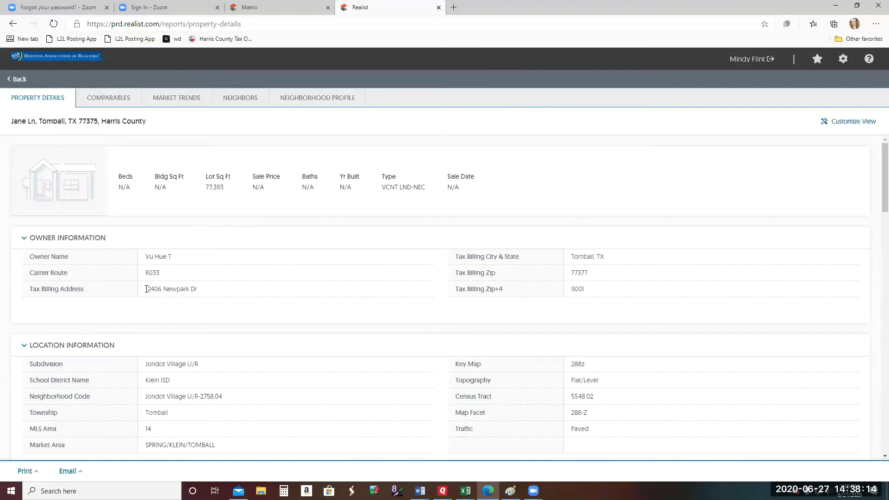
- Copy the owner's Tax Billing Address value and open a new blank browser tab
mouse_move(147, 290)
left_mouse_down()
mouse_move(211, 292)
mouse_move(147, 295)
left_mouse_up()
right_click(172, 291)
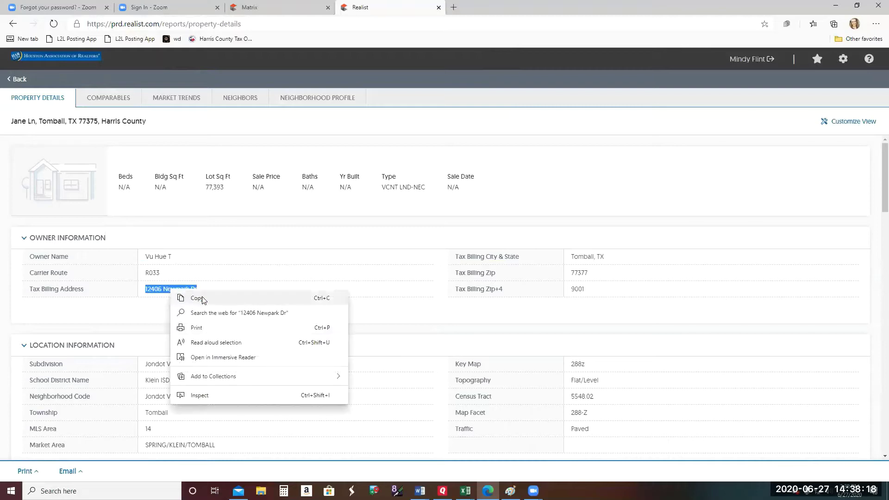
left_click(176, 296)
left_click(453, 7)
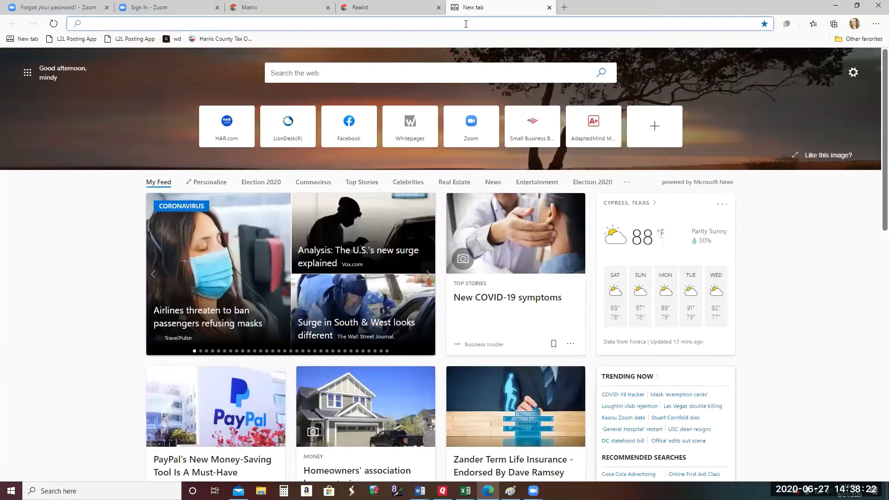
- Go to whitepages.com and switch to Reverse Address lookup
type("www.w")
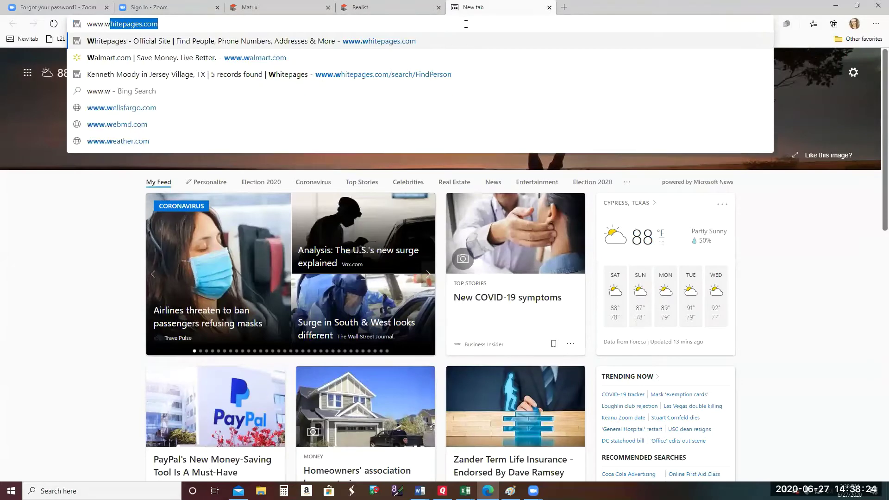
type("hitepages.")
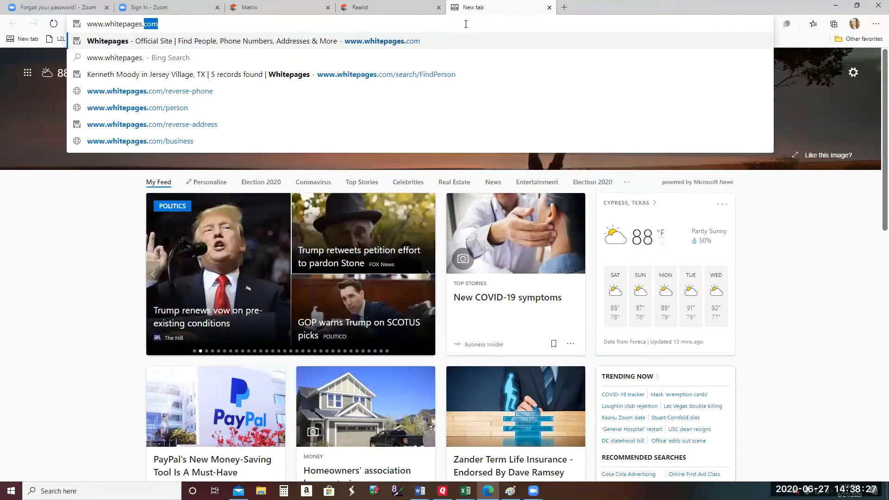
key("Return")
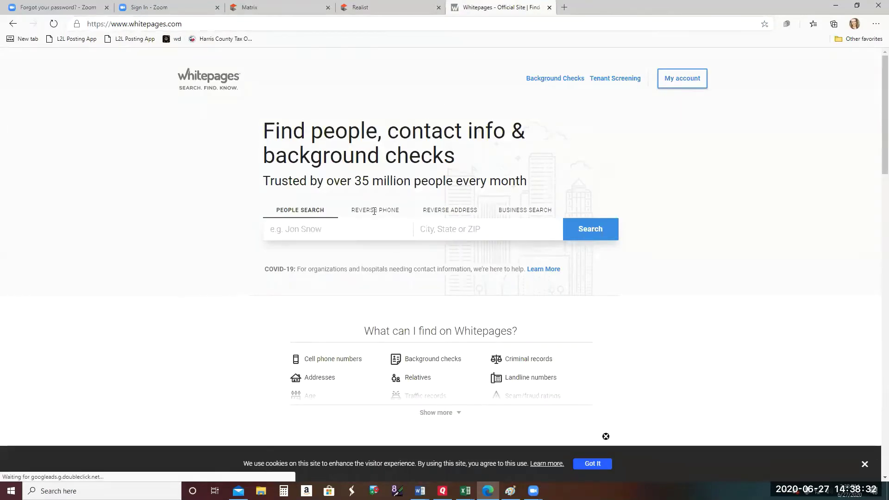
left_click(447, 213)
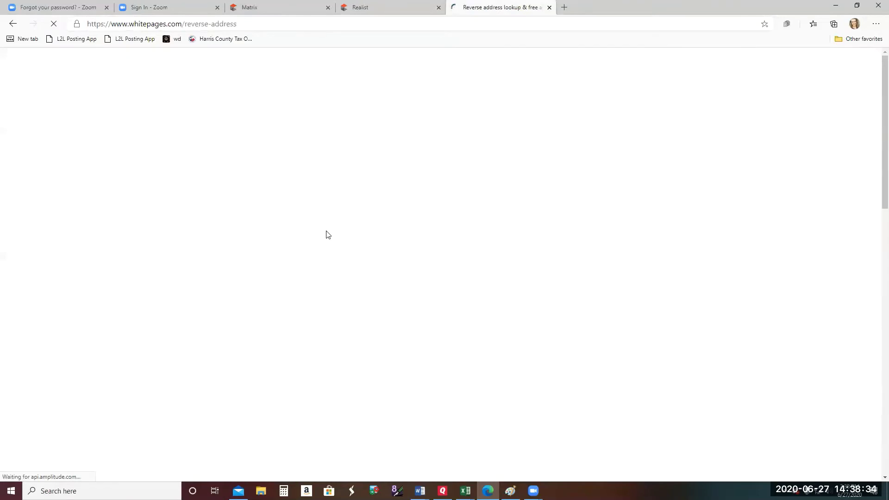
- Paste the copied street address, choose Tomball, TX as the city, and search
right_click(324, 231)
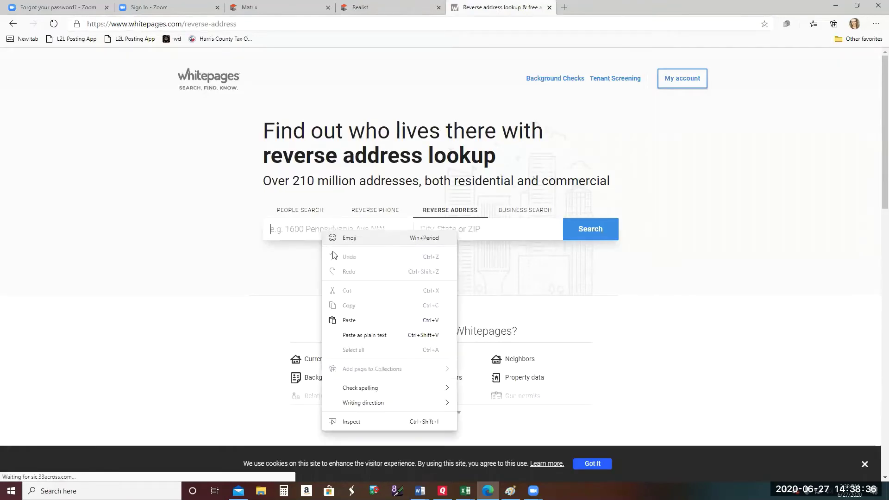
left_click(349, 320)
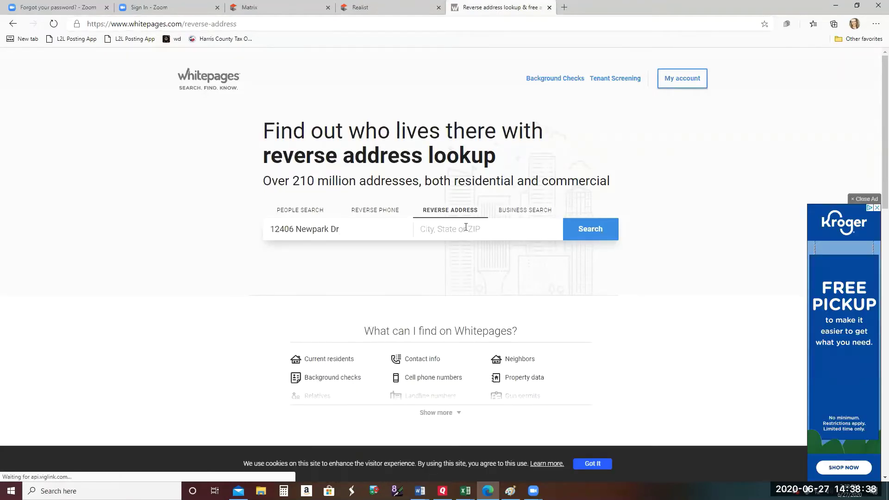
left_click(466, 227)
type("tombal")
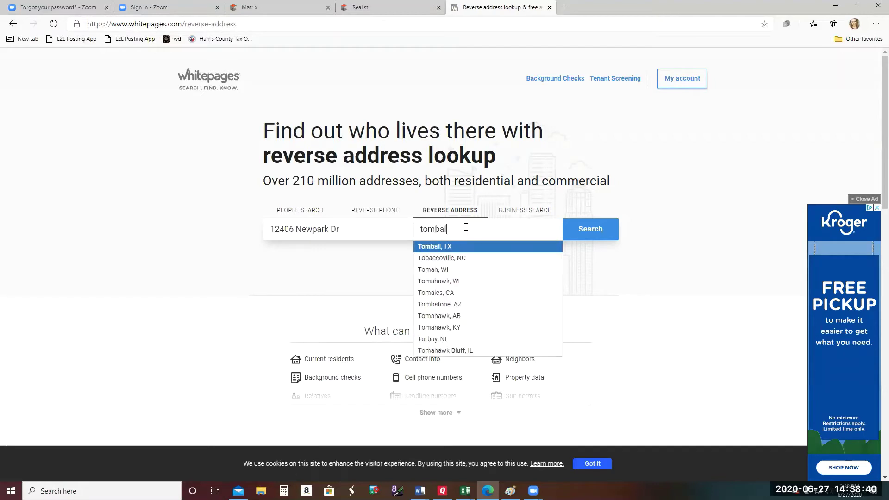
type("llllll")
key("BackSpace")
key("BackSpace")
key("BackSpace")
key("BackSpace")
key("BackSpace")
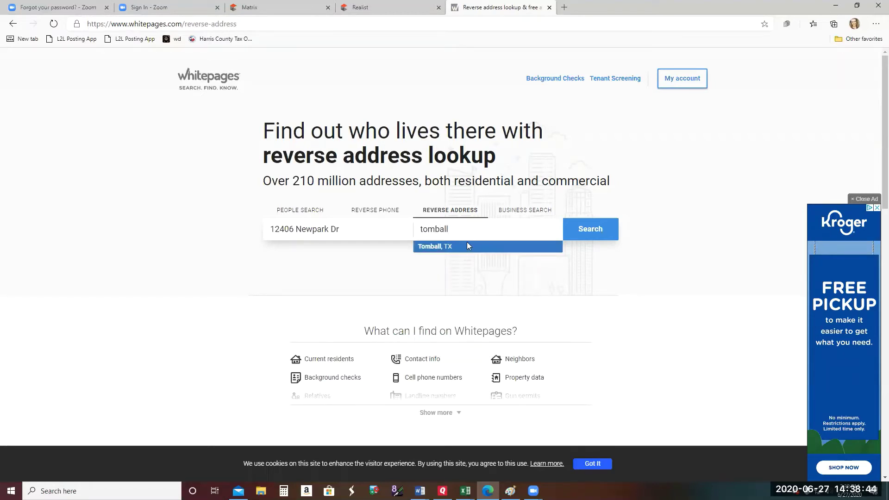
left_click(467, 242)
left_click(591, 233)
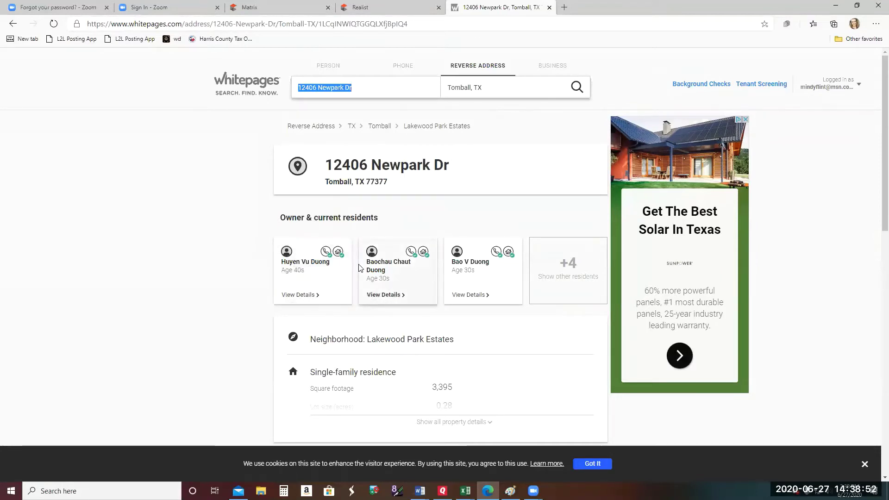
- Open the first resident's premium contact report and compare it with the owner name in Realist
left_click(318, 265)
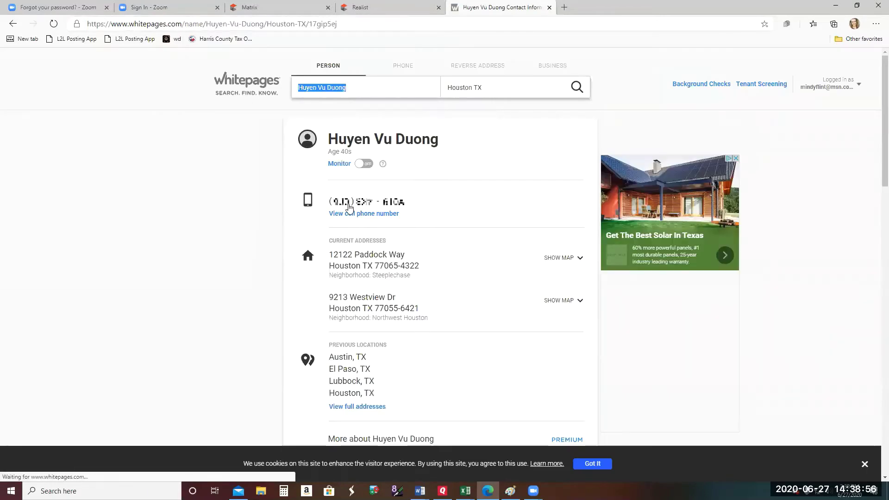
left_click(362, 214)
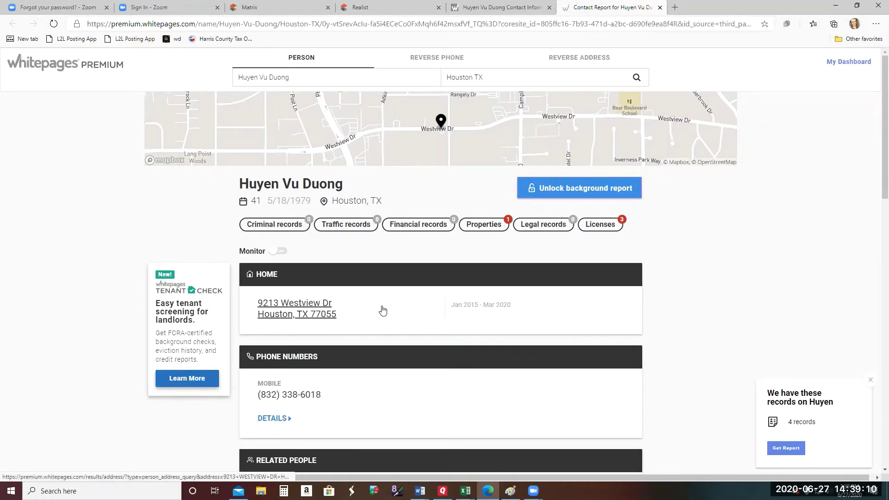
scroll(382, 310, "down", 3)
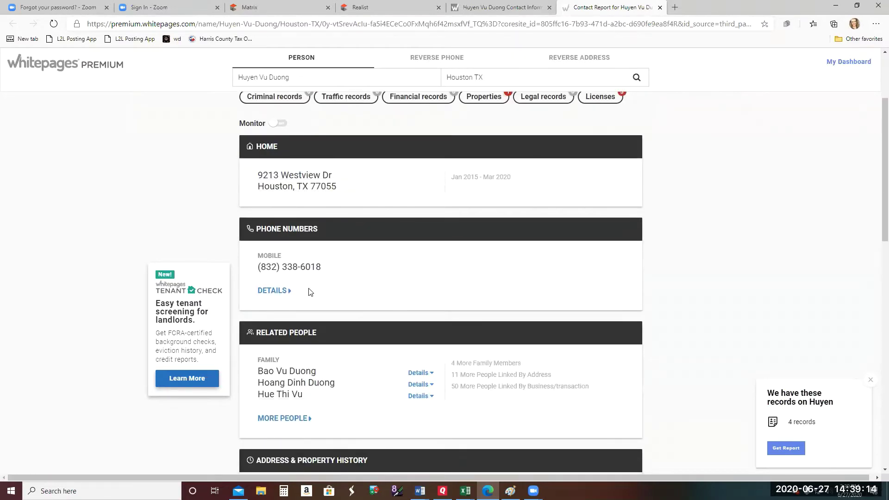
scroll(310, 291, "up", 3)
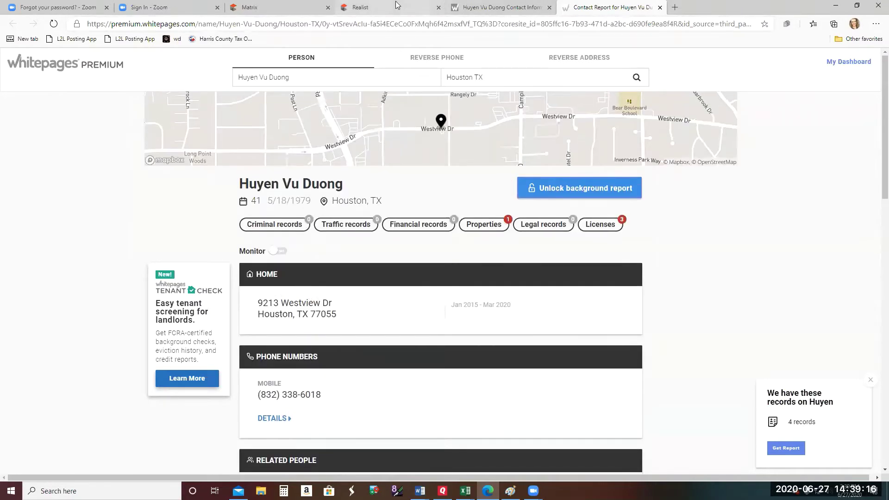
left_click(430, 6)
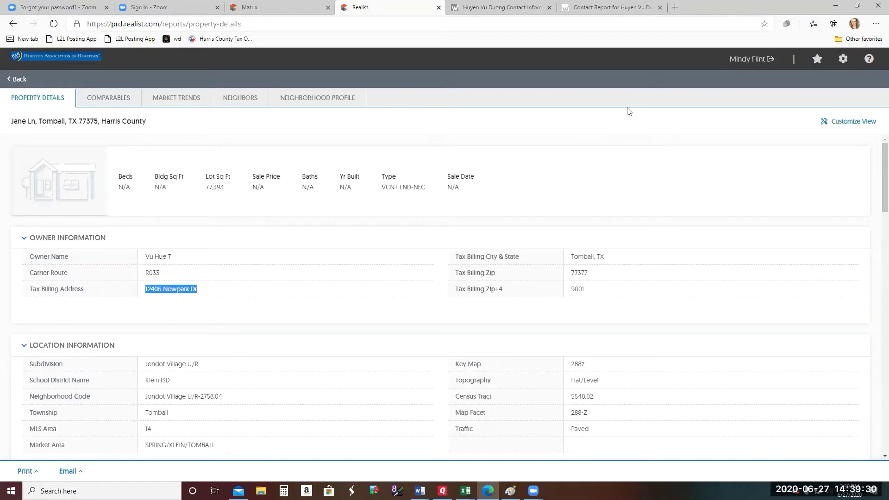
left_click(626, 8)
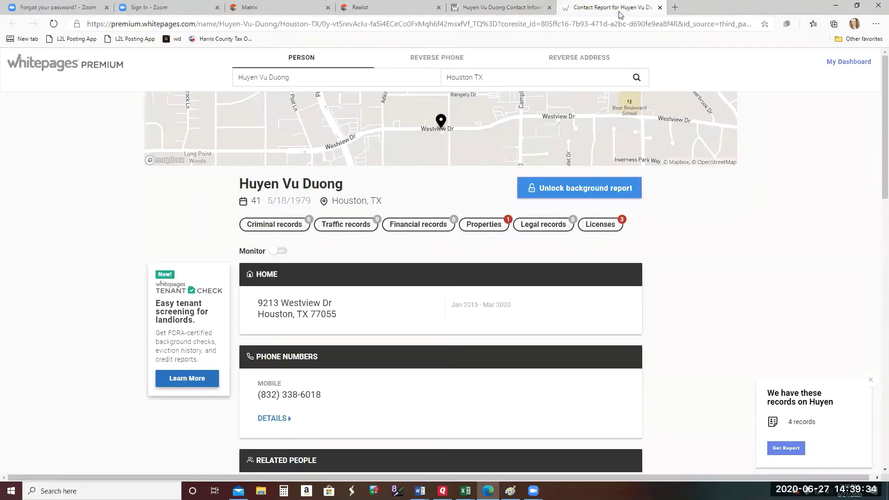
- Search Whitepages for the Realist owner's name in Tomball, TX and open the first match
left_click(307, 74)
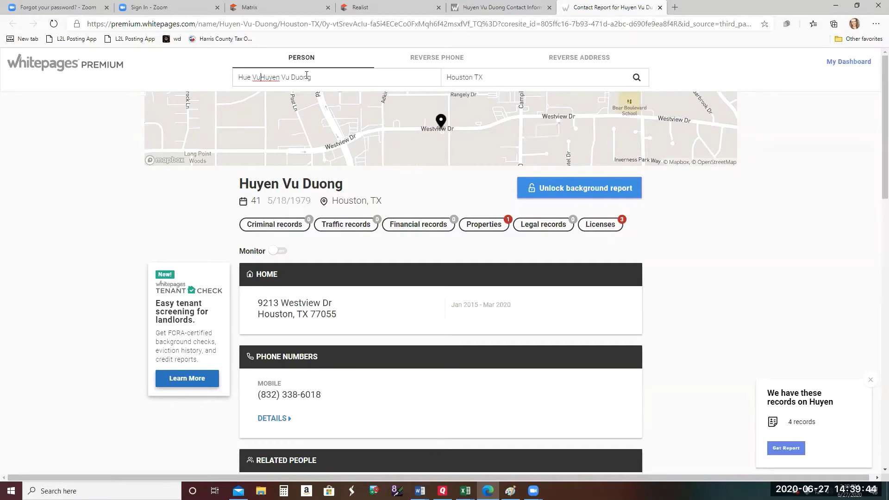
left_click_drag(261, 78, 316, 79)
key("BackSpace")
left_click_drag(476, 78, 440, 77)
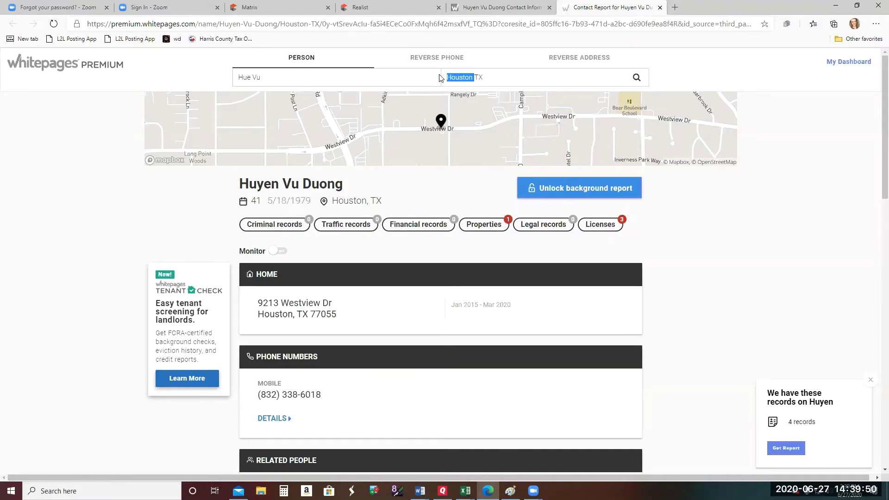
type("Tomball,")
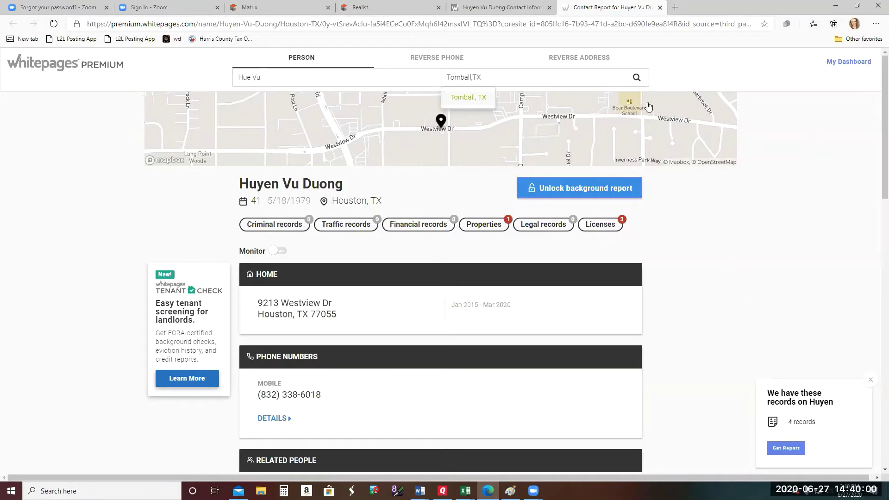
left_click(637, 78)
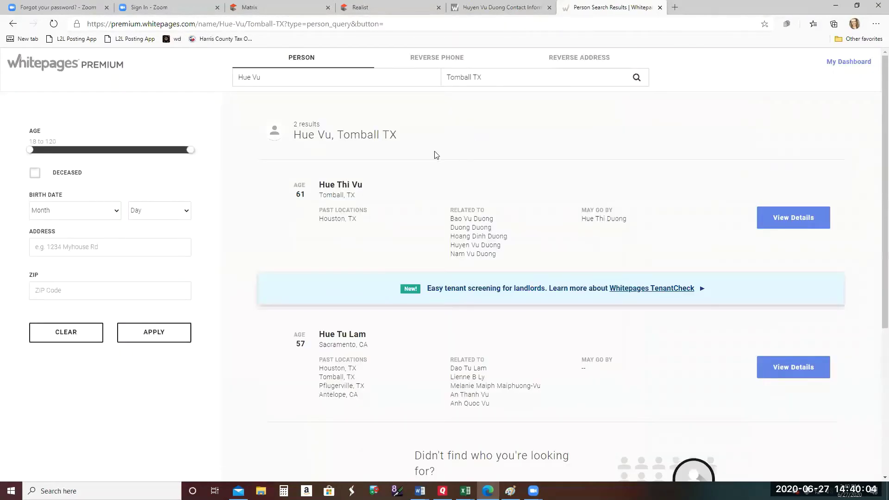
left_click(332, 185)
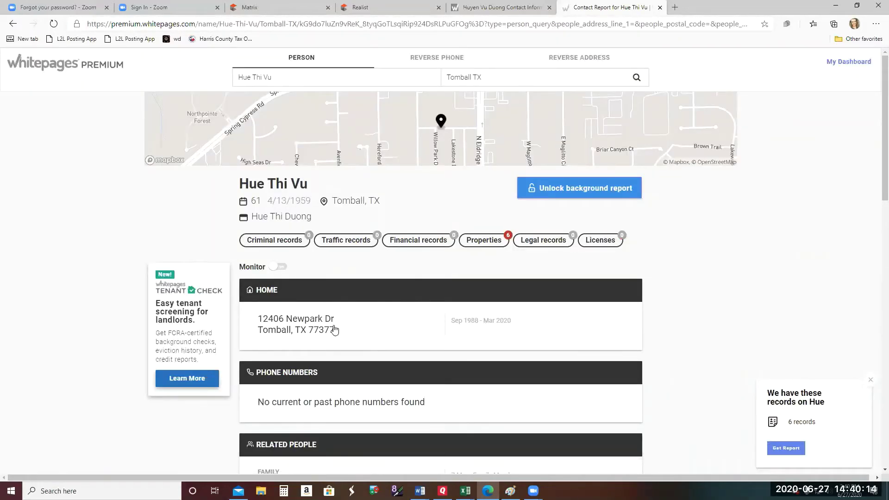
- Scroll to Related People on the owner's report and open the first family member's report
scroll(426, 379, "down", 2)
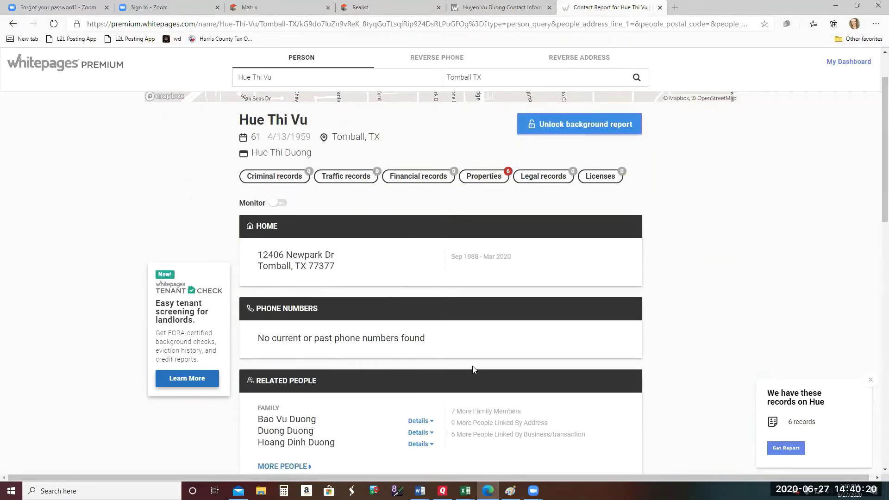
scroll(474, 370, "down", 2)
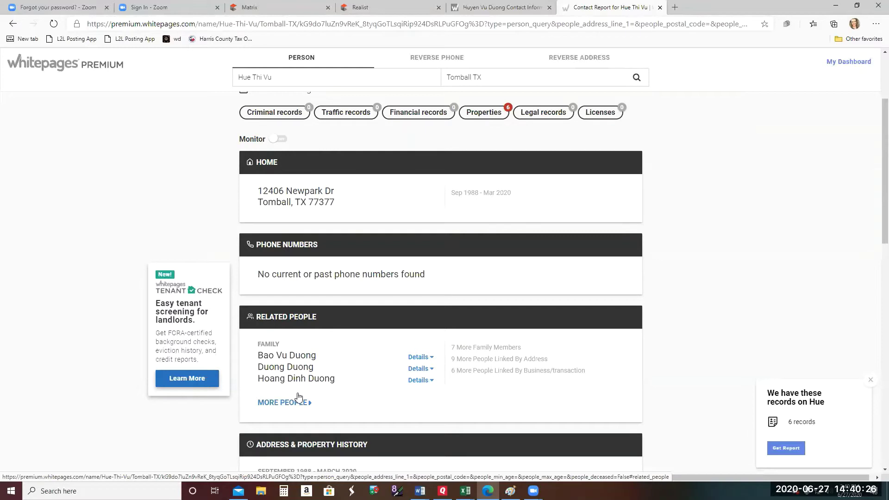
left_click(291, 356)
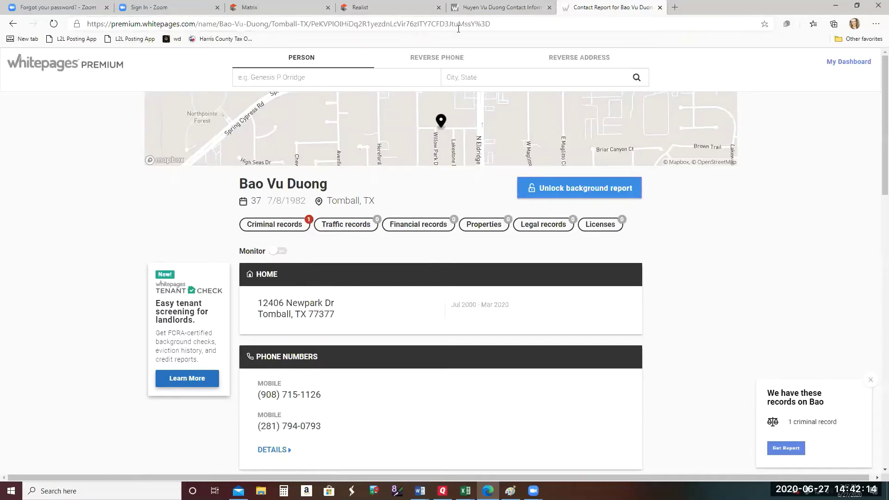
- Go back to the owner's report, view the second family member, then return to Realist's Jane Ln details
left_click(509, 7)
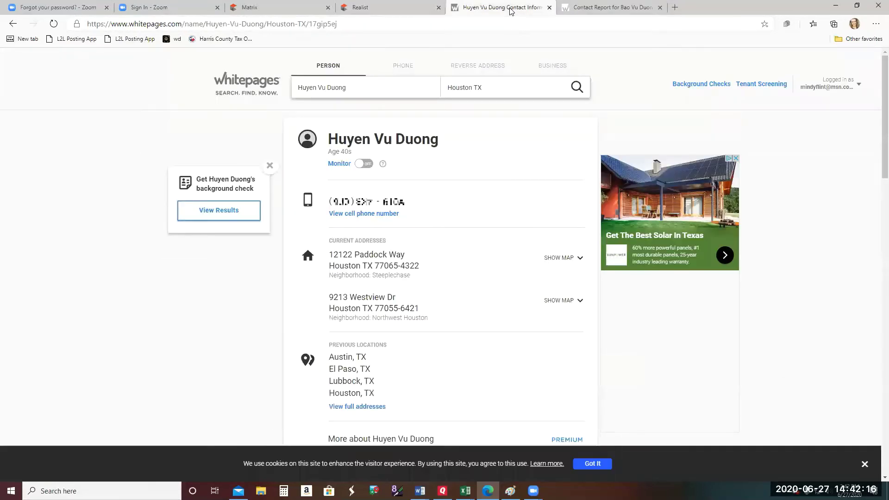
left_click(632, 8)
left_click(13, 24)
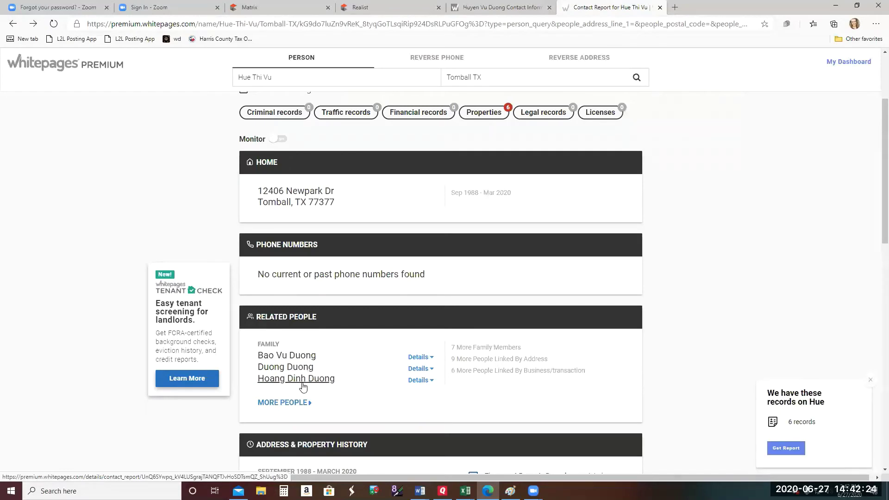
left_click(279, 368)
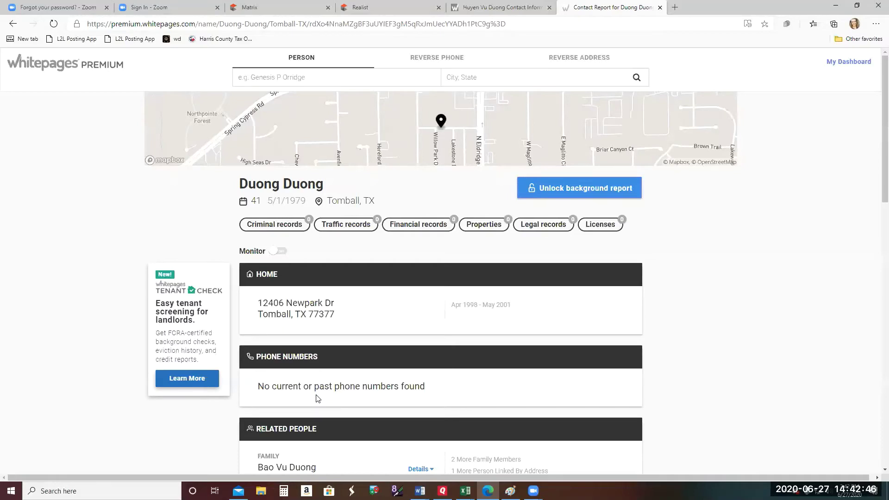
left_click(398, 10)
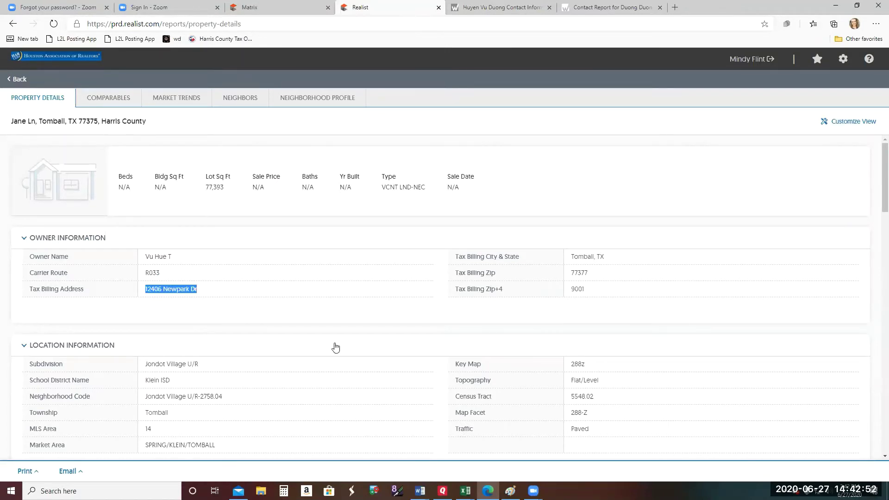
- Return to the dashboard and zoom the hybrid map six levels to street level on the Jane parcel
left_click(843, 64)
left_click(22, 79)
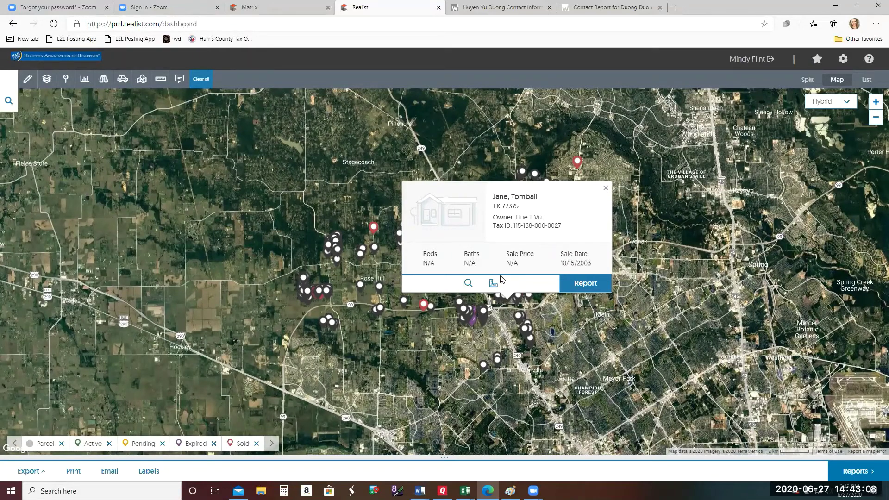
left_click(876, 103)
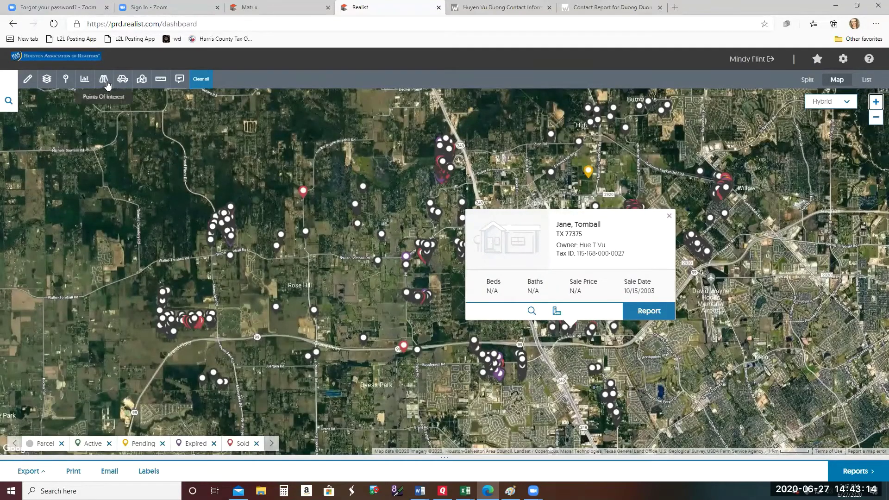
left_click(876, 103)
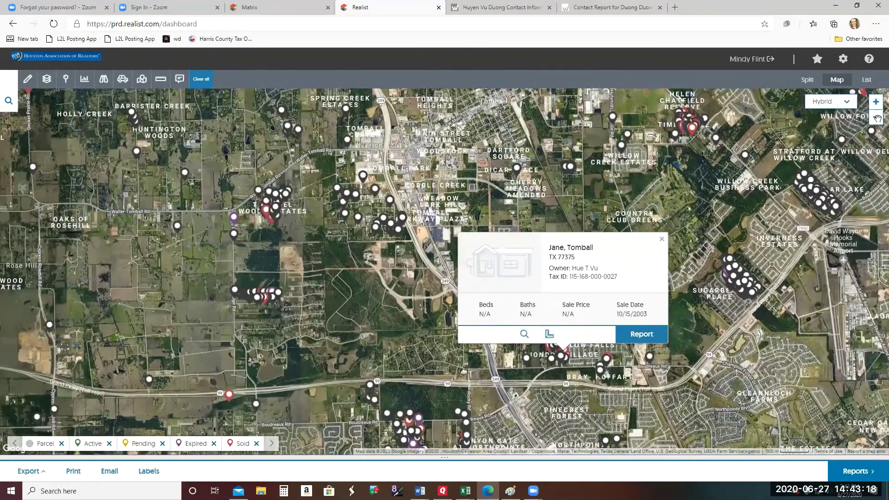
left_click(876, 101)
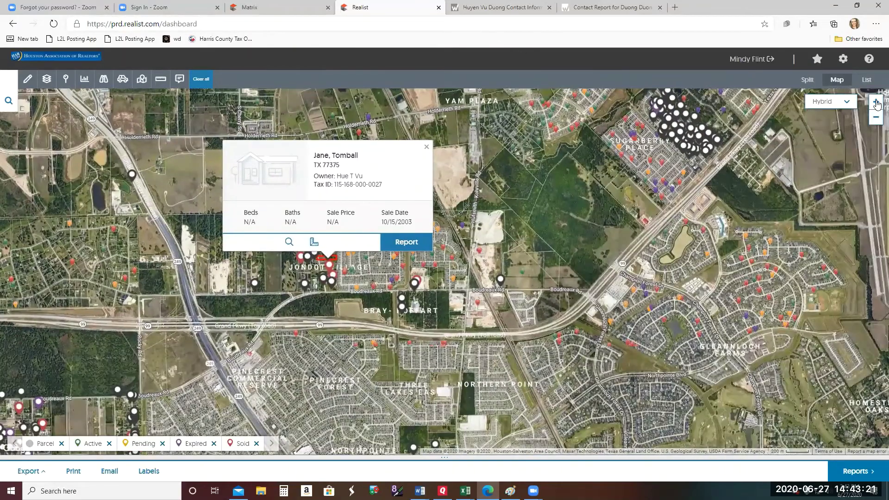
left_click(876, 101)
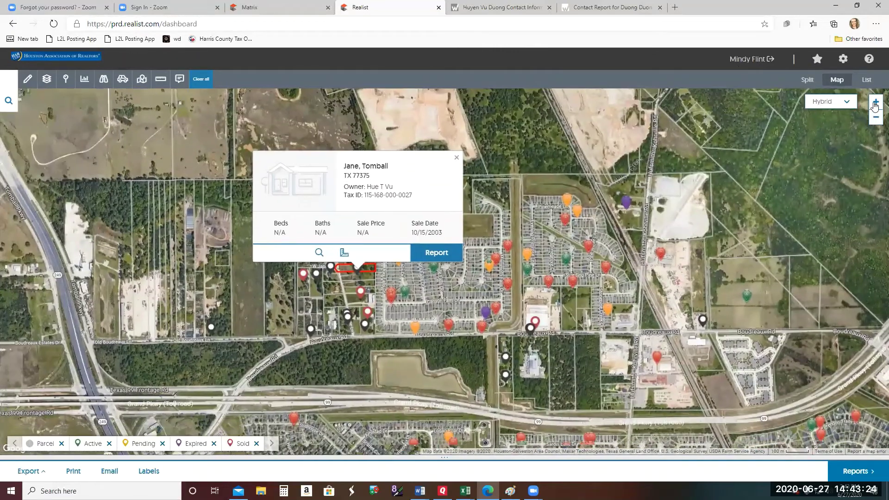
left_click(876, 102)
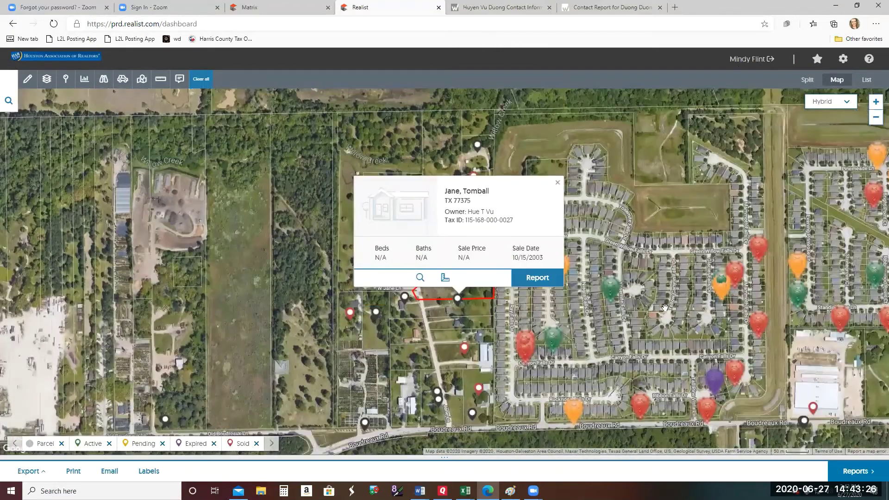
left_click(876, 101)
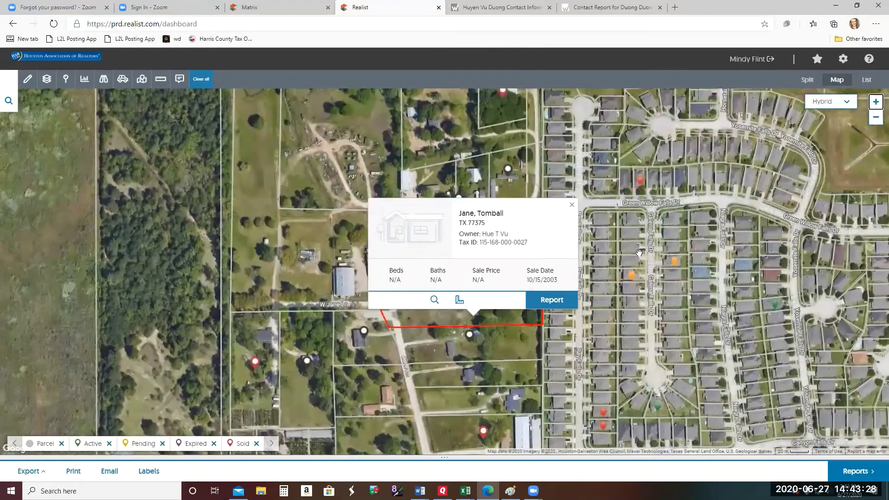
- Open the property-details report for the Jane, Tomball parcel from its map popup
left_click(551, 301)
left_click(532, 9)
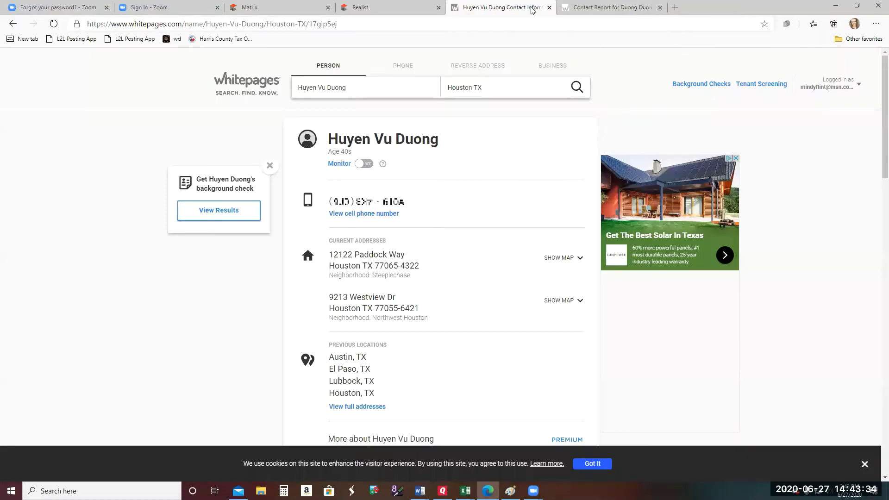
left_click(603, 8)
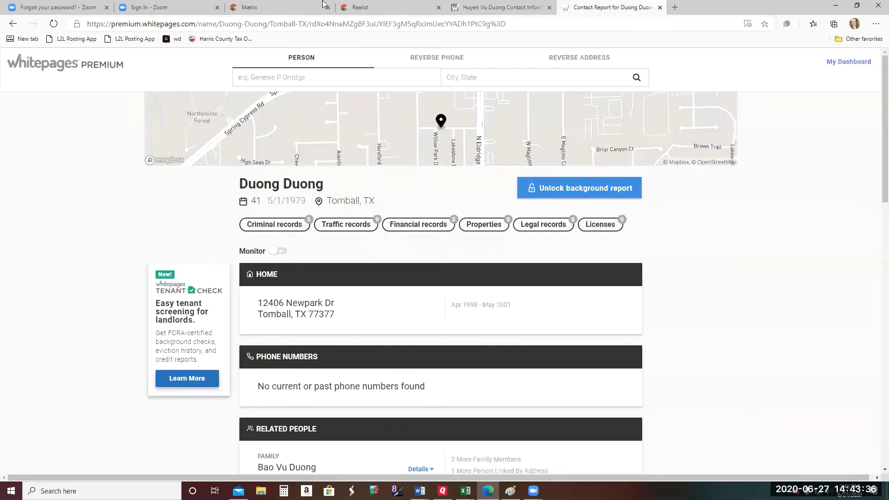
left_click(266, 7)
left_click(366, 8)
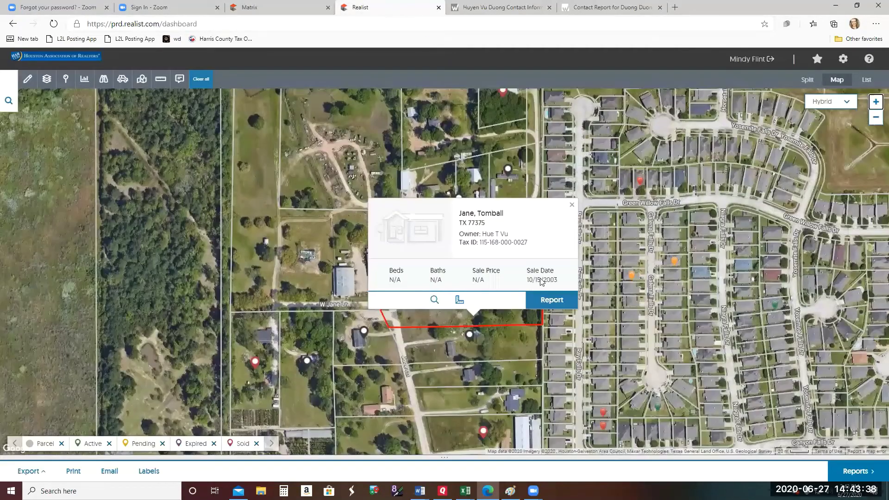
left_click(548, 304)
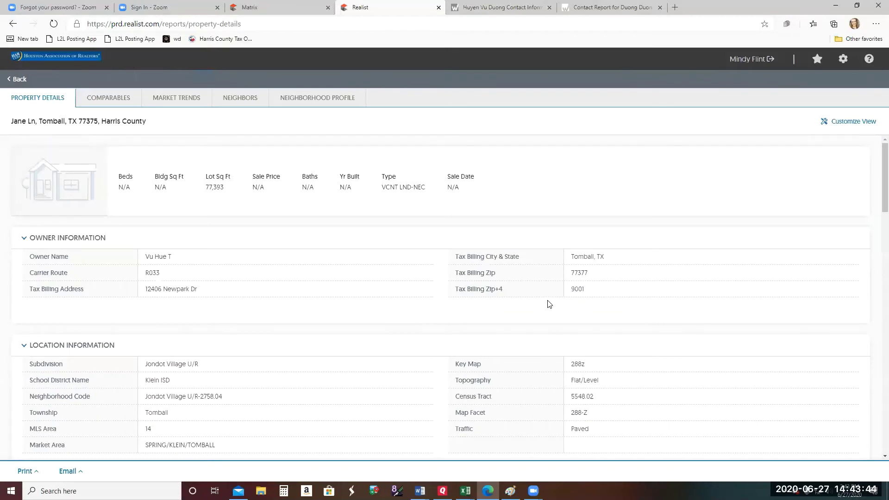
- Quick Print the Jane Ln property report to download it as a PDF, then go back
left_click(26, 471)
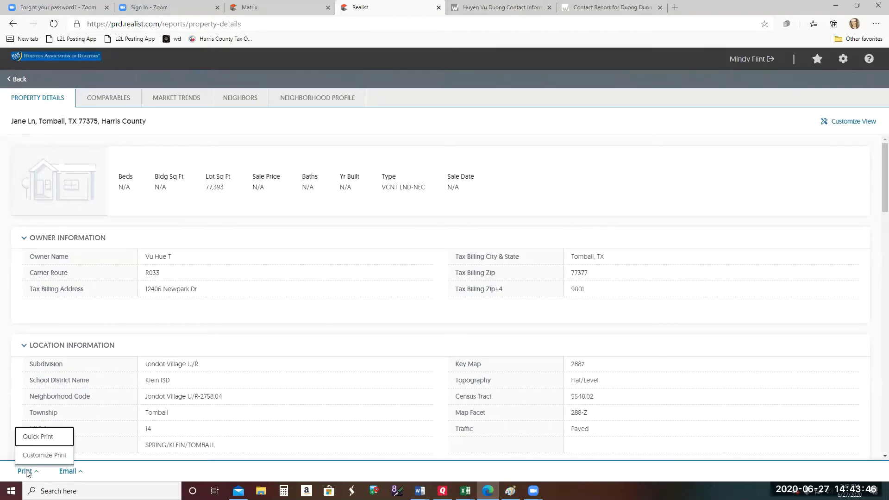
left_click(45, 436)
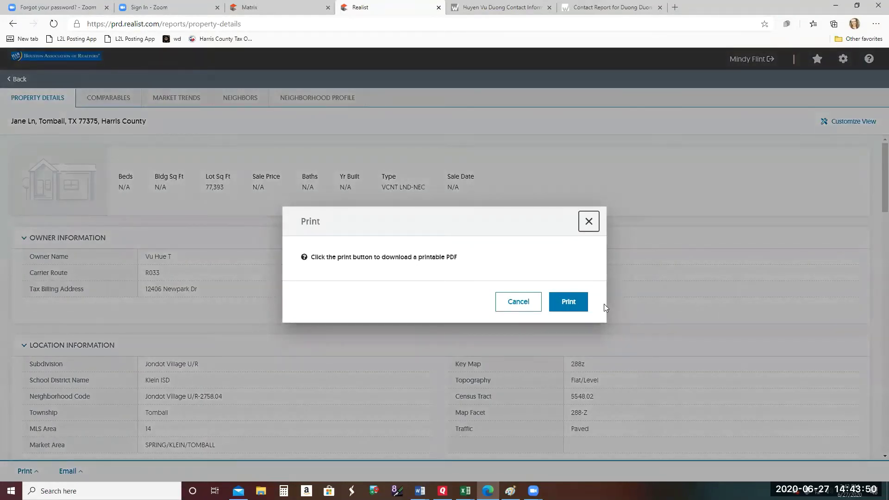
left_click(571, 302)
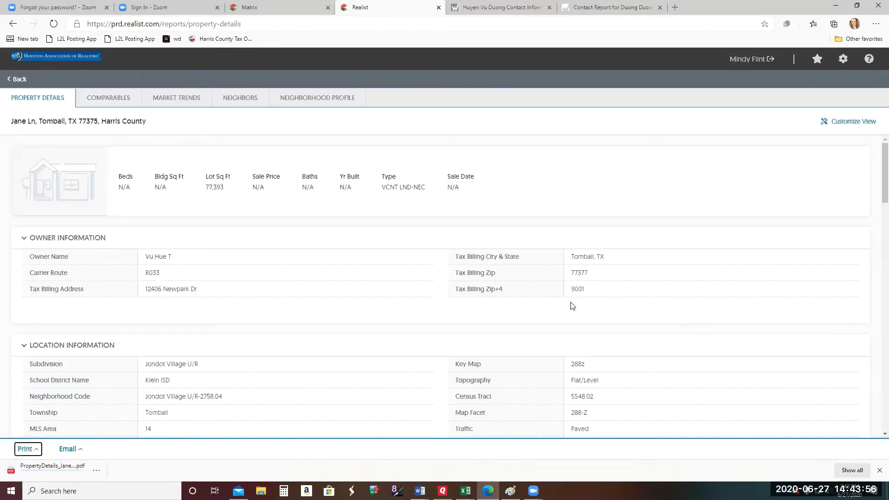
left_click(18, 82)
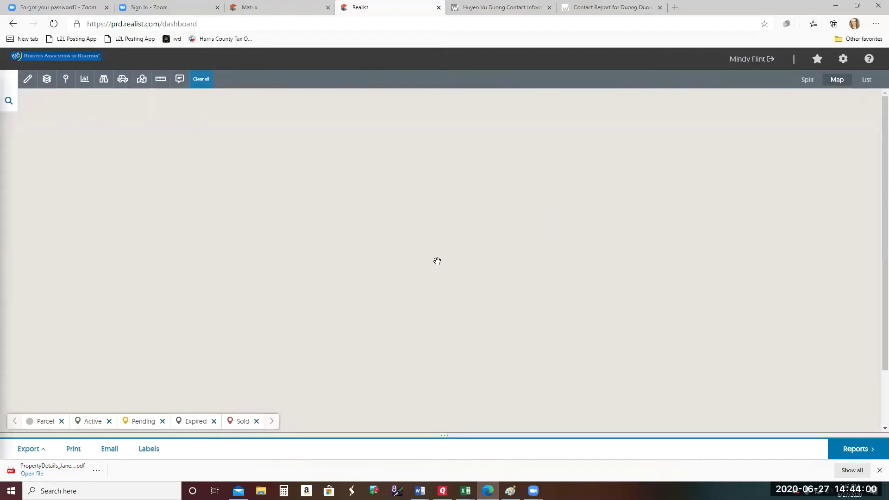
- Close the Jane property card, zoom in three levels, and pan toward Yam Plaza and Willow Falls
left_click(542, 203)
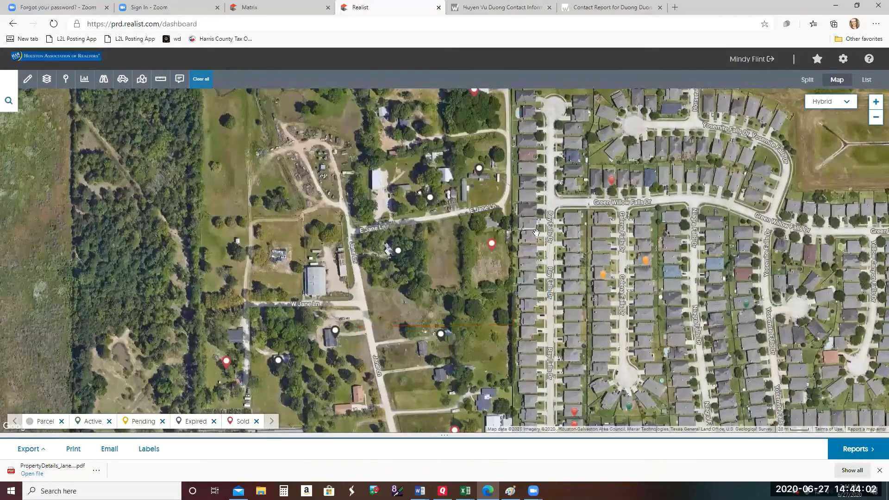
scroll(518, 379, "down", 7)
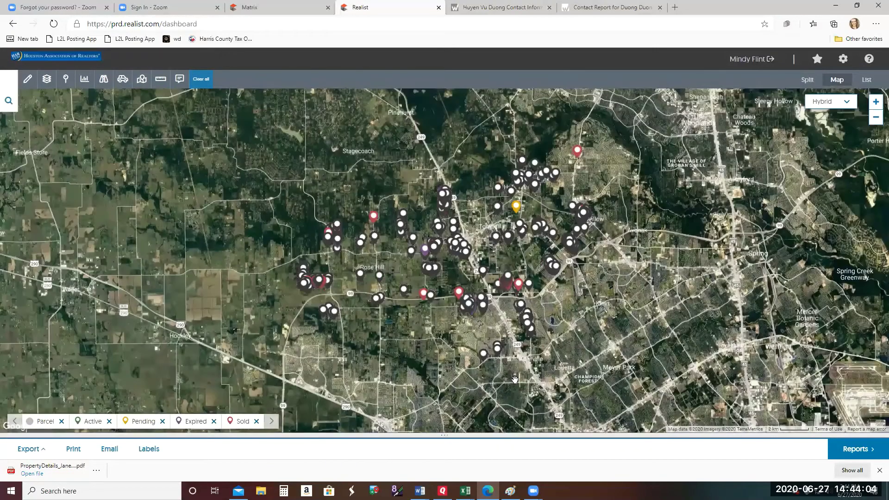
left_click(875, 102)
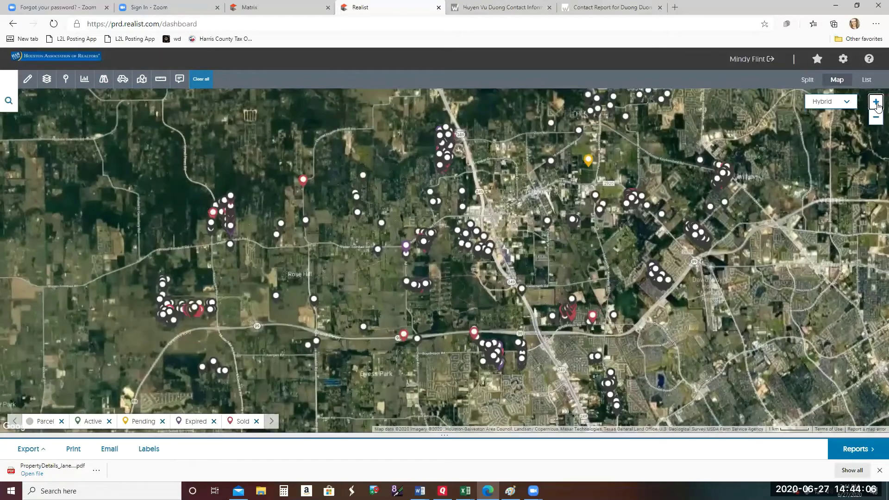
left_click(876, 102)
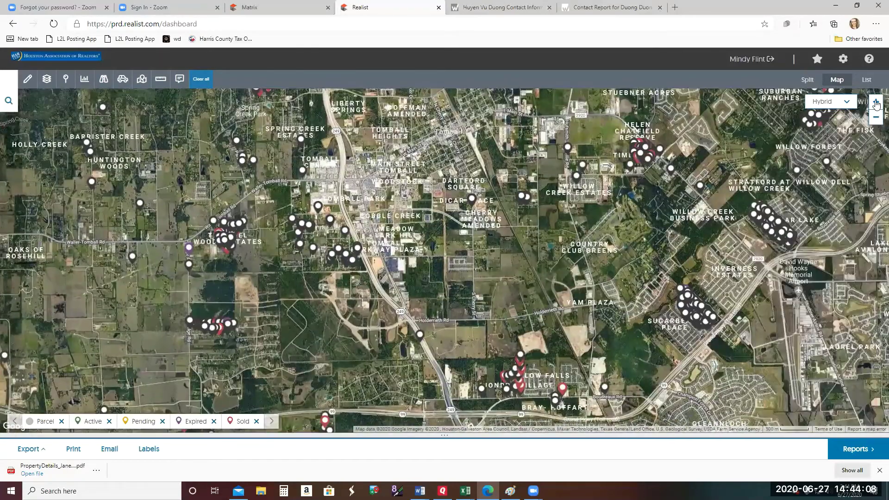
left_click(876, 102)
left_click_drag(781, 309, 531, 116)
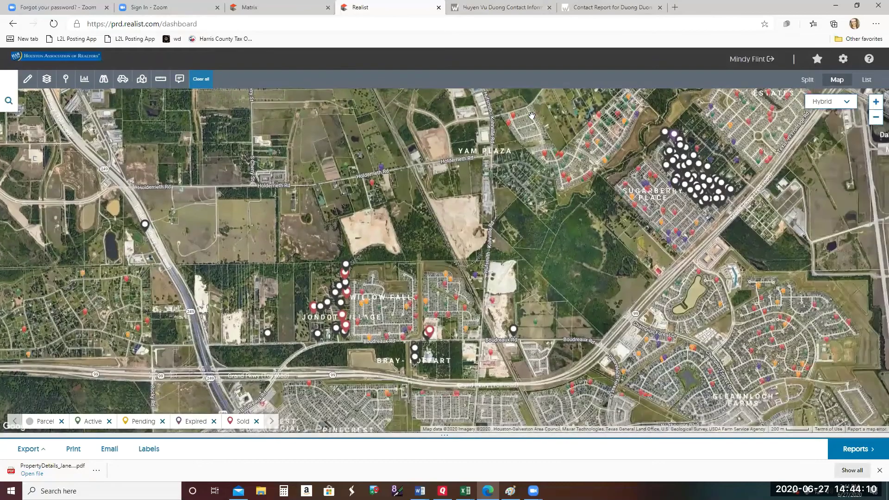
- Zoom past the 20 m scale and pan to the Jane Ln lots beside Ray Falls Dr
left_click(876, 102)
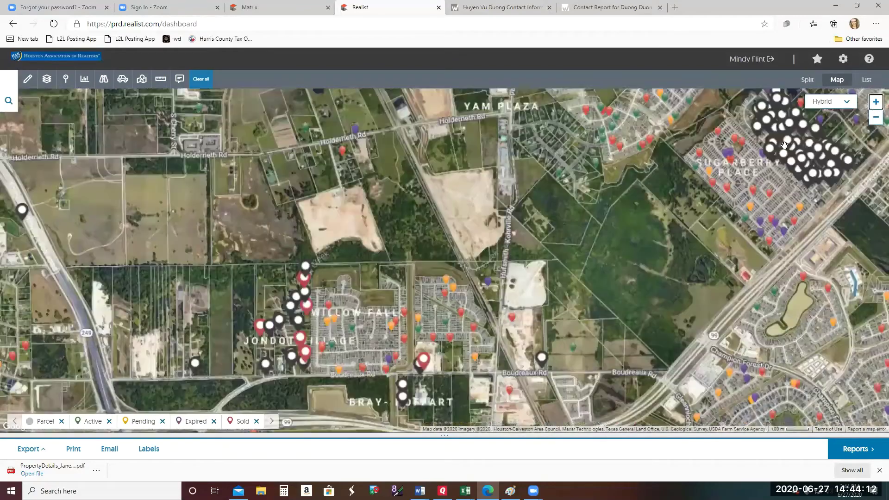
left_click_drag(553, 197, 644, 176)
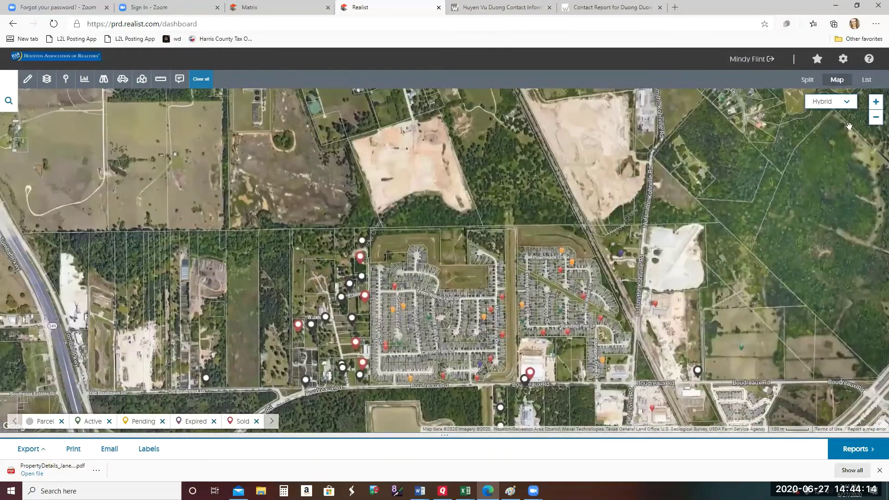
left_click(876, 102)
left_click_drag(392, 269, 459, 147)
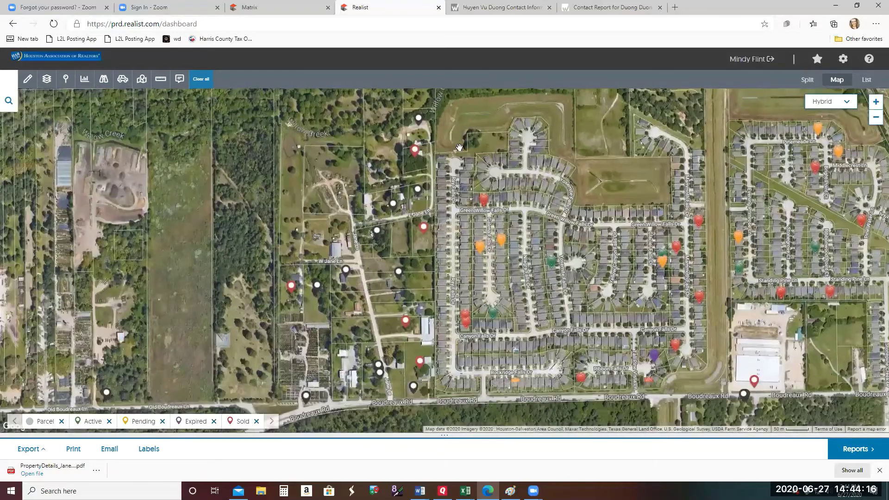
left_click(876, 102)
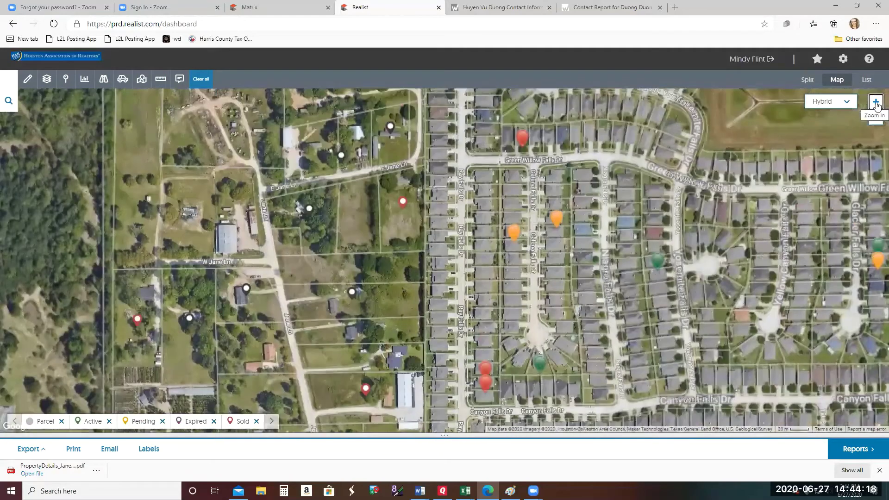
left_click(876, 102)
left_click_drag(340, 286, 490, 290)
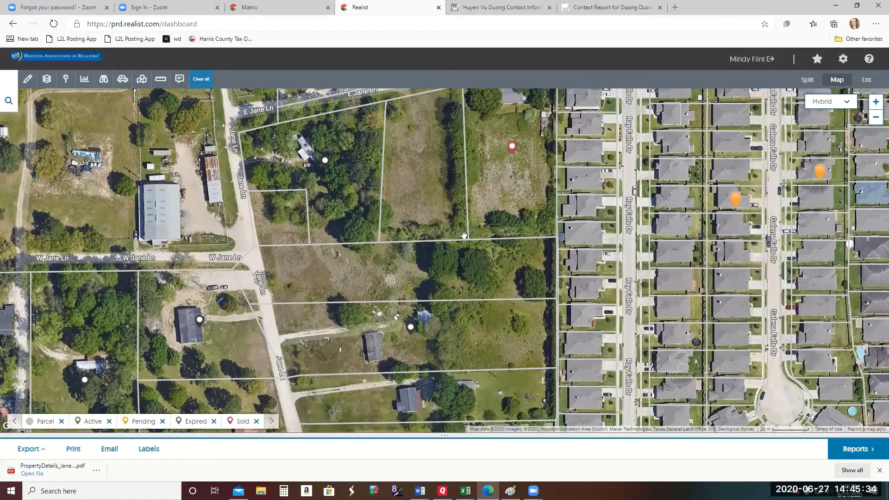
- Pan and zoom the map out two levels to show W Jane Ln, Boudreaux Rd and the surrounding neighbourhood
left_click_drag(432, 287, 404, 386)
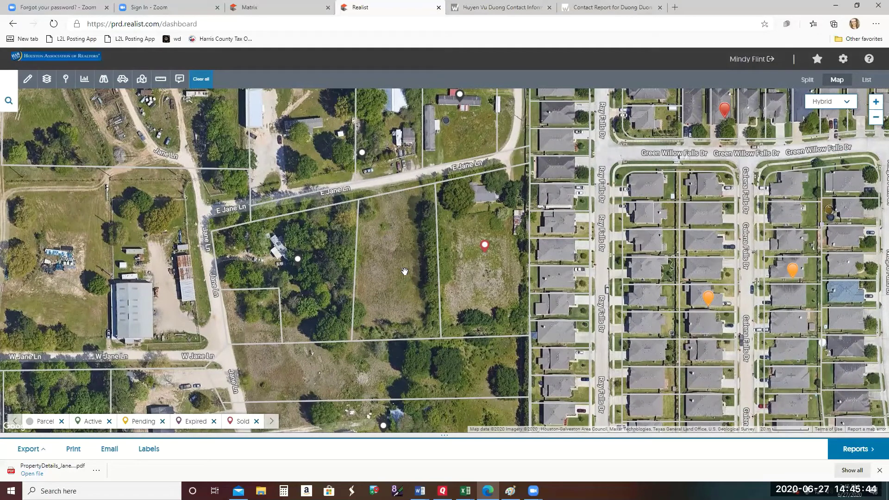
left_click_drag(405, 272, 437, 267)
left_click(875, 118)
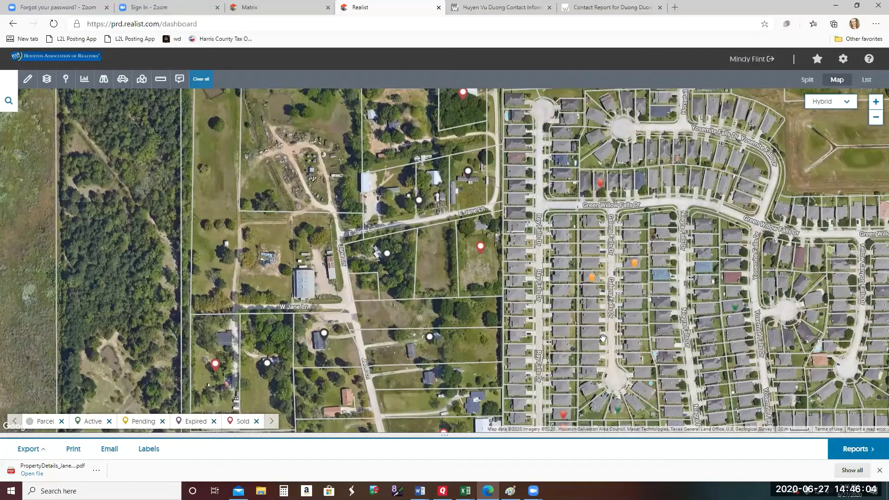
left_click_drag(603, 338, 625, 213)
left_click_drag(596, 332, 590, 211)
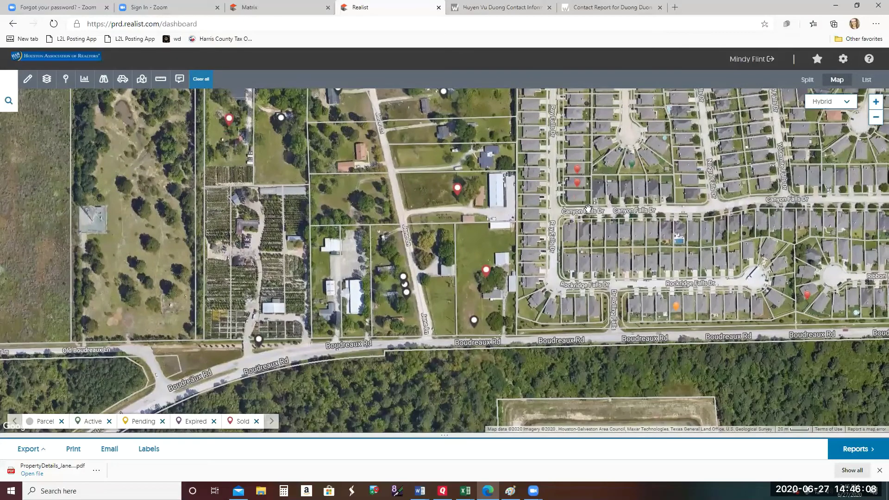
left_click(875, 118)
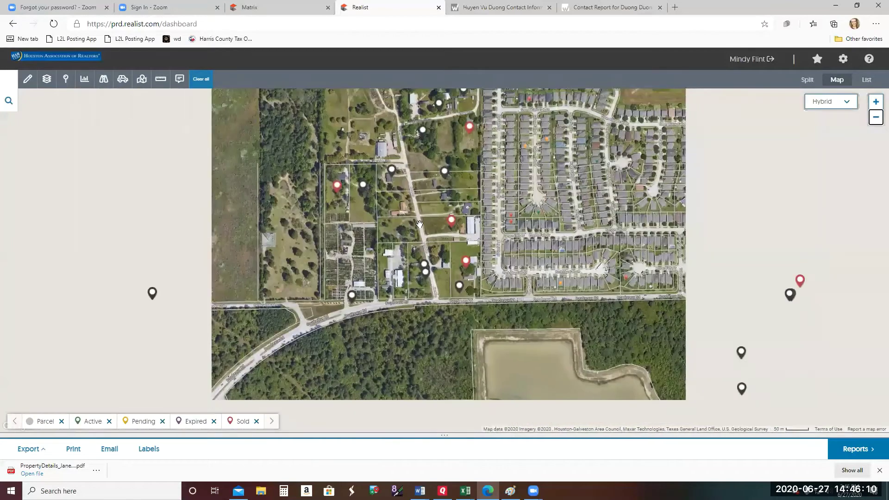
left_click_drag(514, 276, 491, 373)
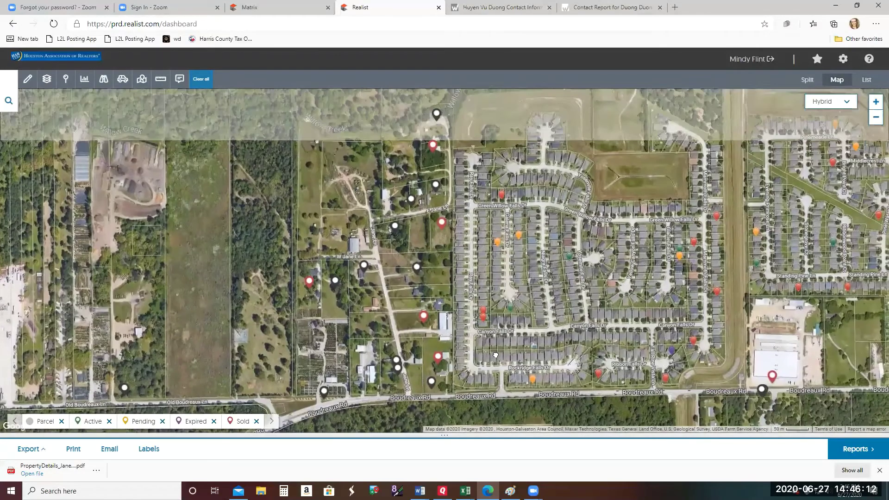
- Flip through the Whitepages and Matrix tabs, then return to the Realist map
left_click(532, 8)
left_click(624, 9)
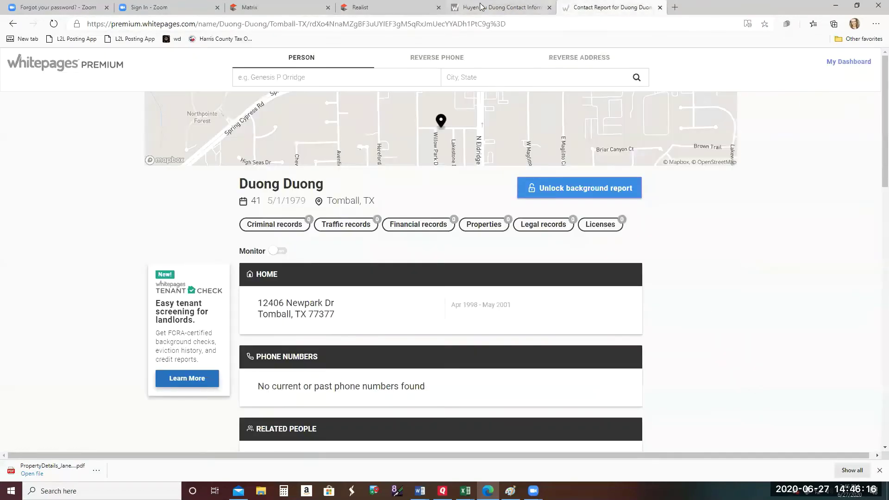
left_click(319, 7)
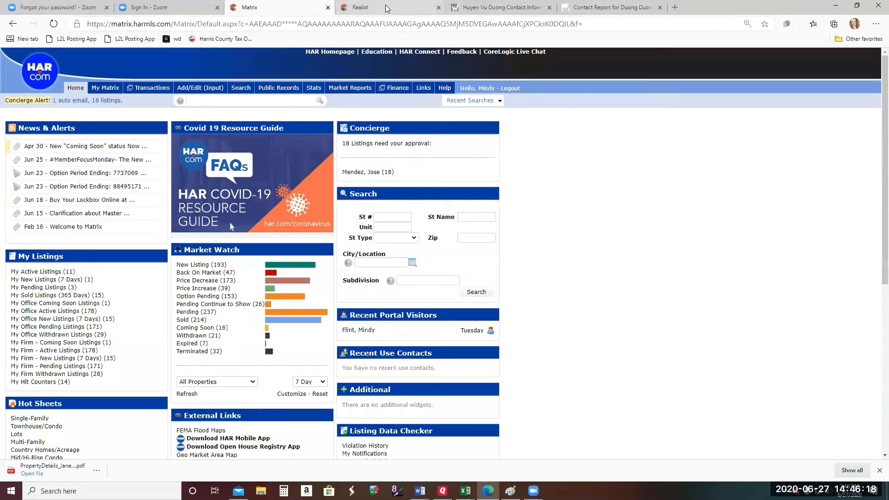
left_click(347, 7)
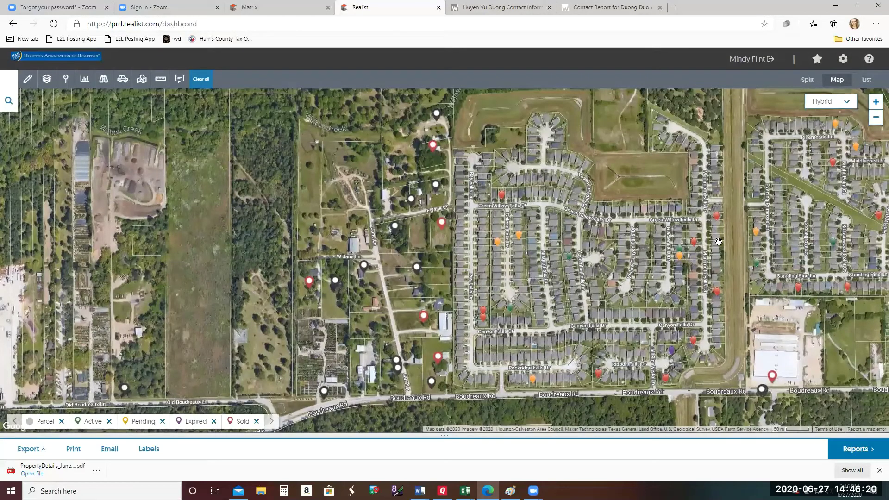
- Extend the Sold listings filter to the last 9 months and pan the map north toward Willow Creek
mouse_move(488, 491)
left_click(64, 82)
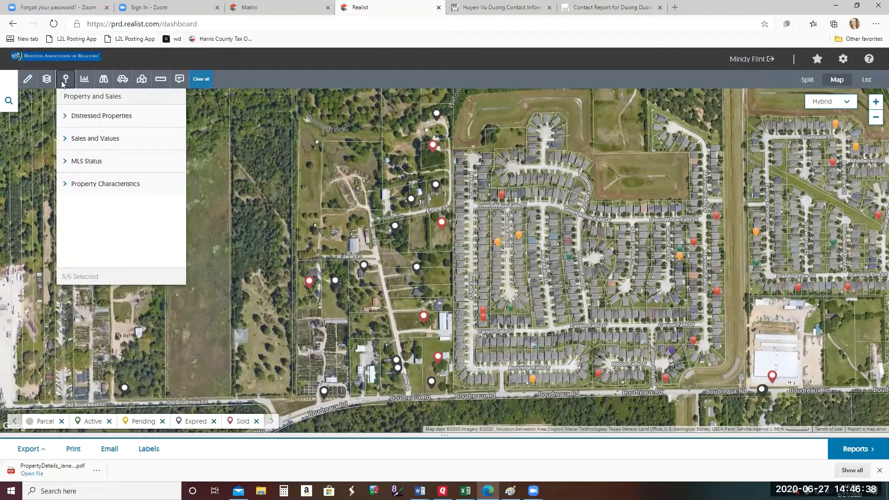
left_click(91, 185)
left_click(91, 165)
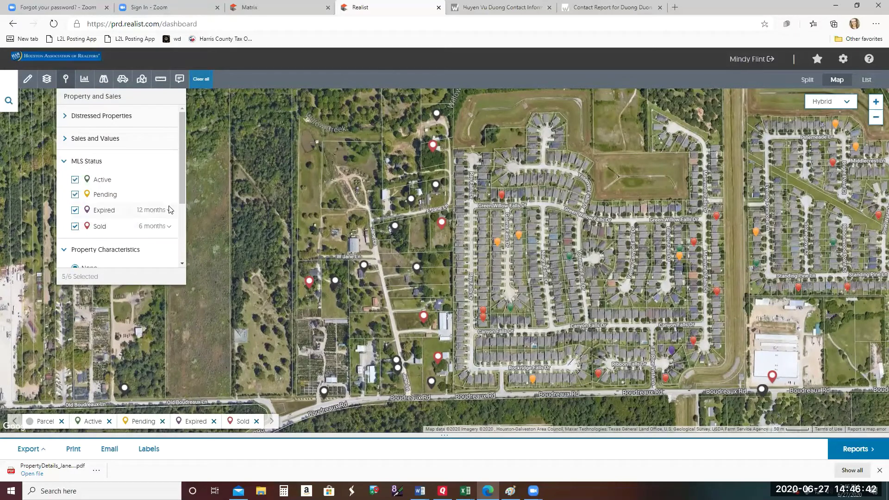
left_click(163, 226)
left_click(159, 263)
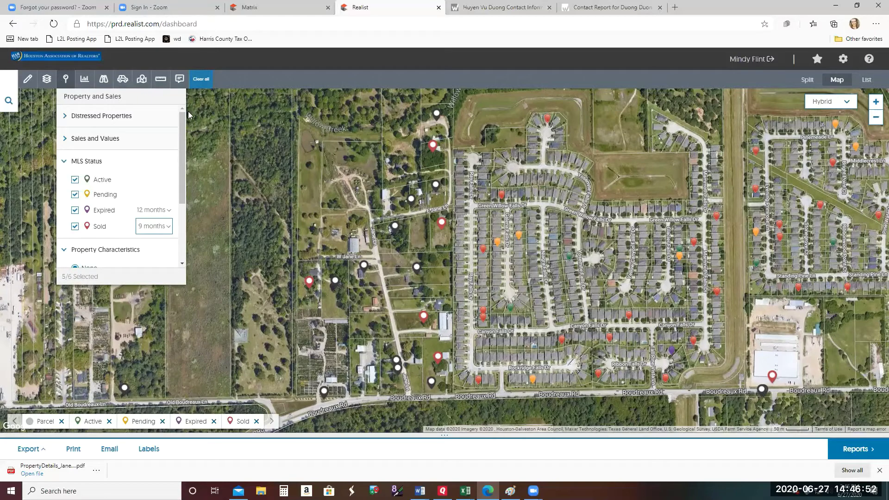
left_click(374, 289)
left_click_drag(369, 256, 319, 174)
left_click_drag(421, 247, 364, 313)
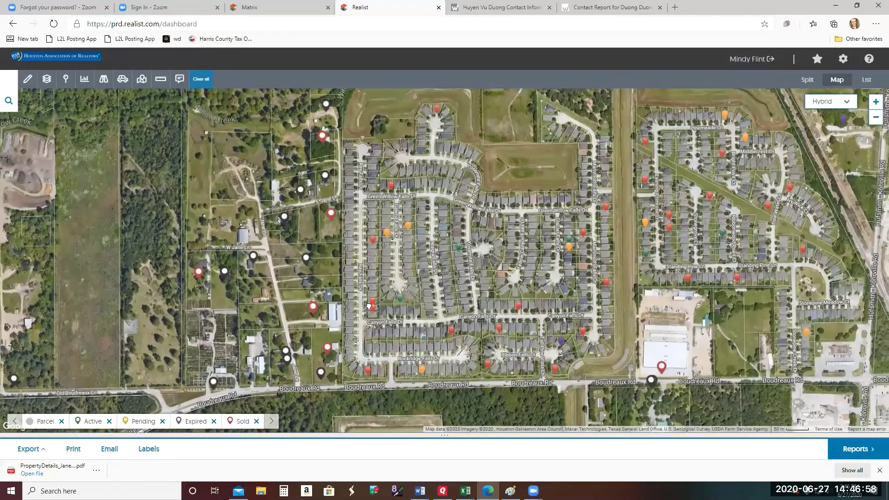
- Zoom out one level from the Holderrieth parcel, close its popup and recentre on the subdivision
left_click_drag(384, 214, 406, 314)
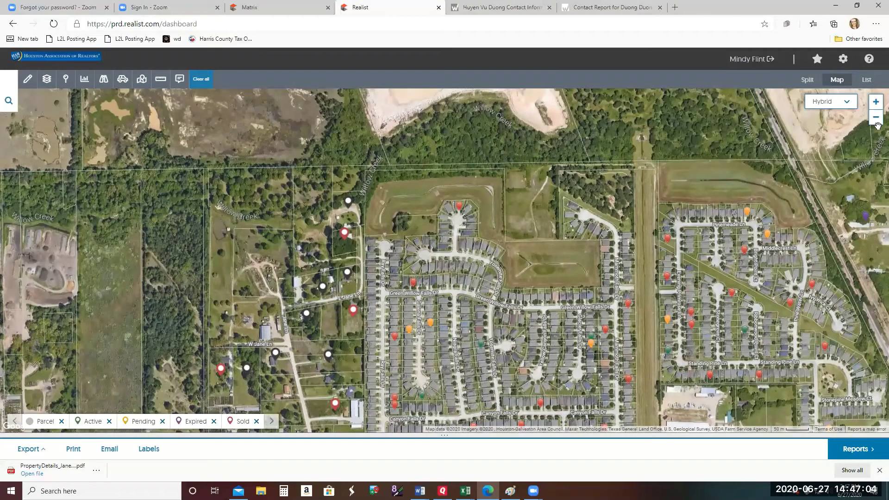
left_click(877, 125)
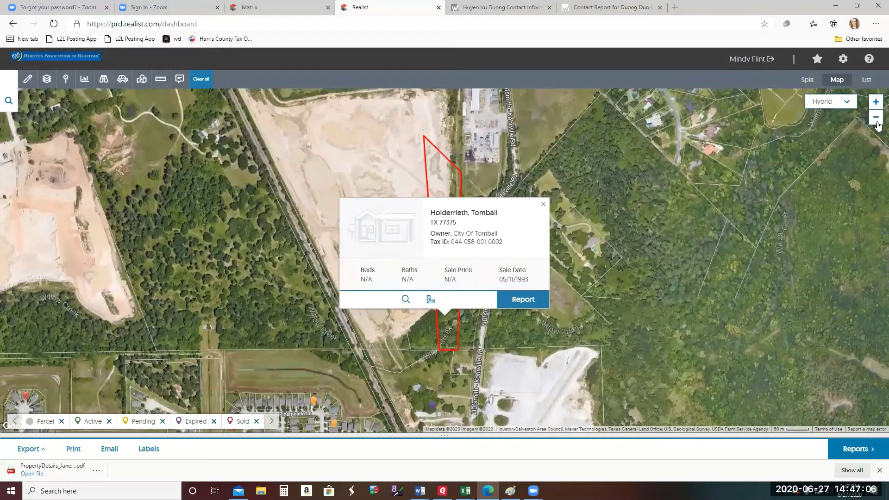
left_click(877, 120)
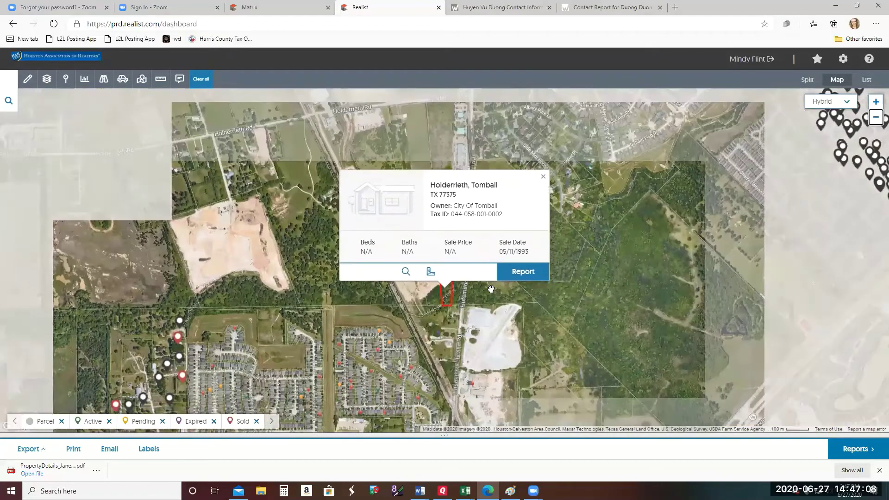
left_click_drag(491, 289, 679, 216)
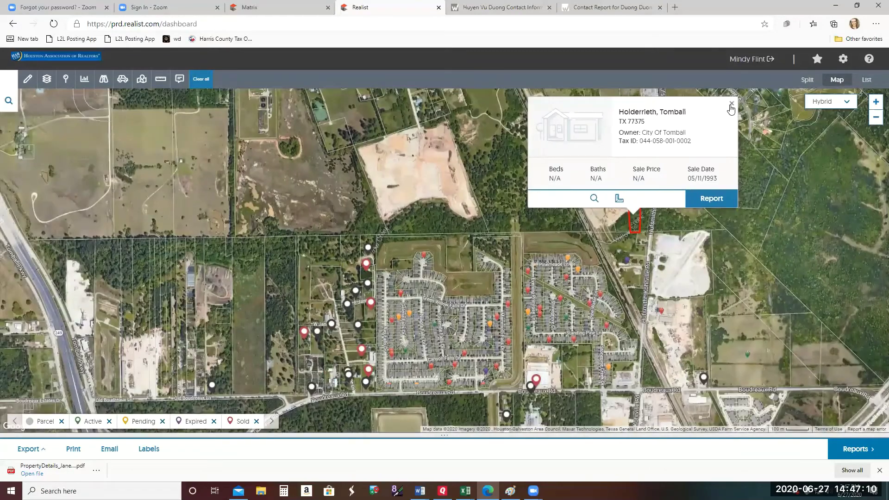
left_click(731, 105)
left_click_drag(574, 267, 581, 234)
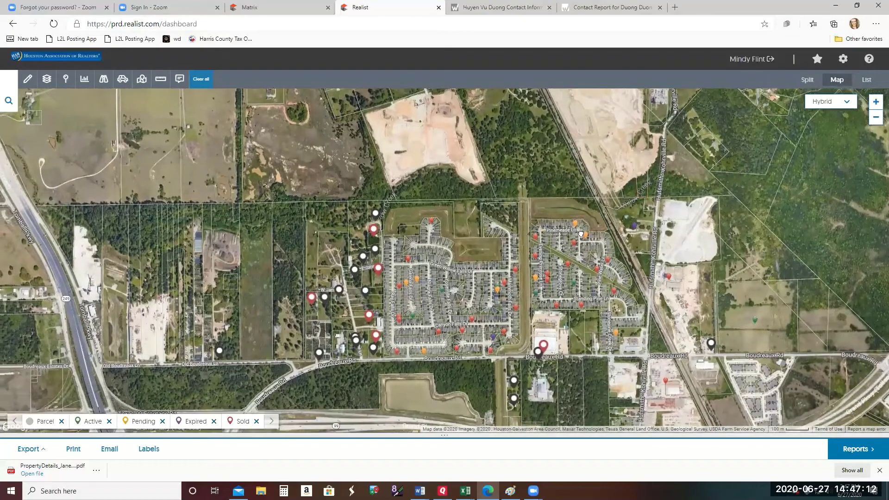
left_click_drag(303, 252, 396, 228)
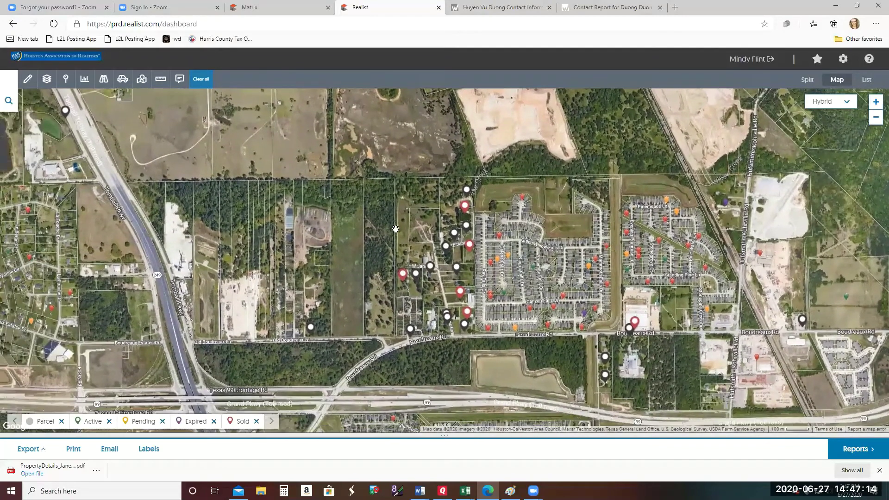
- Toggle the MUDs boundary layer on and off, then display and remove the Flood Zone overlay
left_click(48, 80)
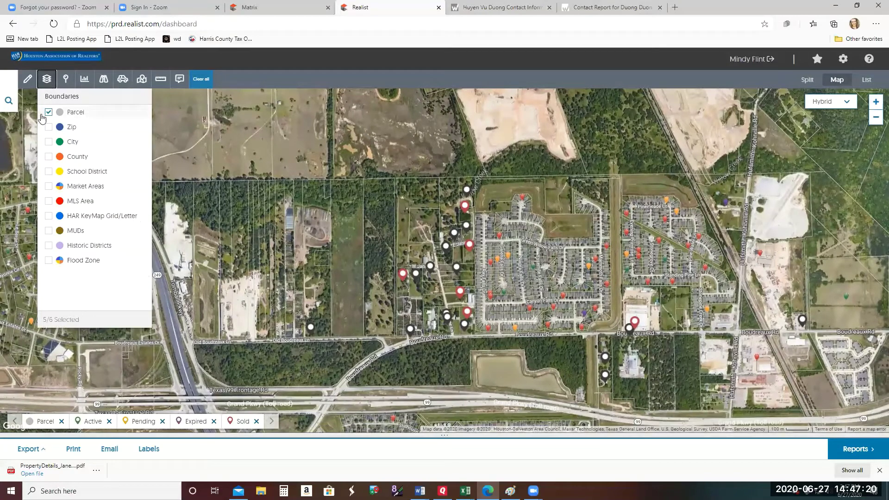
left_click(50, 231)
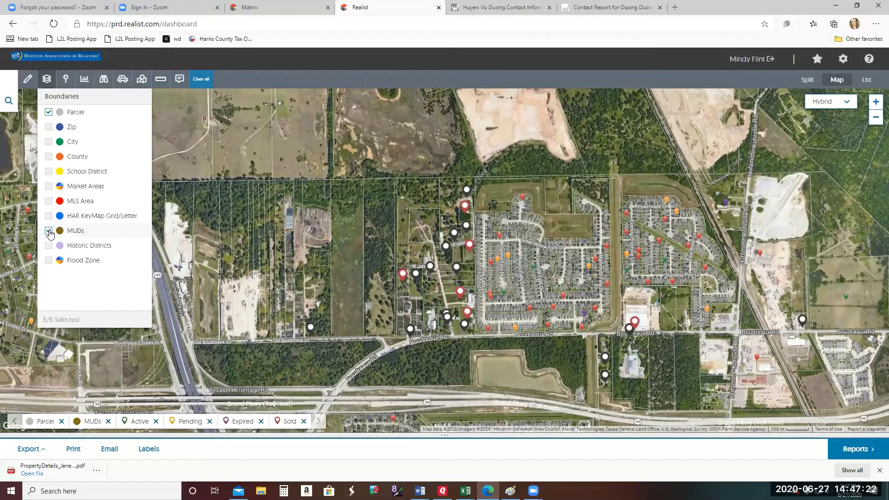
left_click(49, 231)
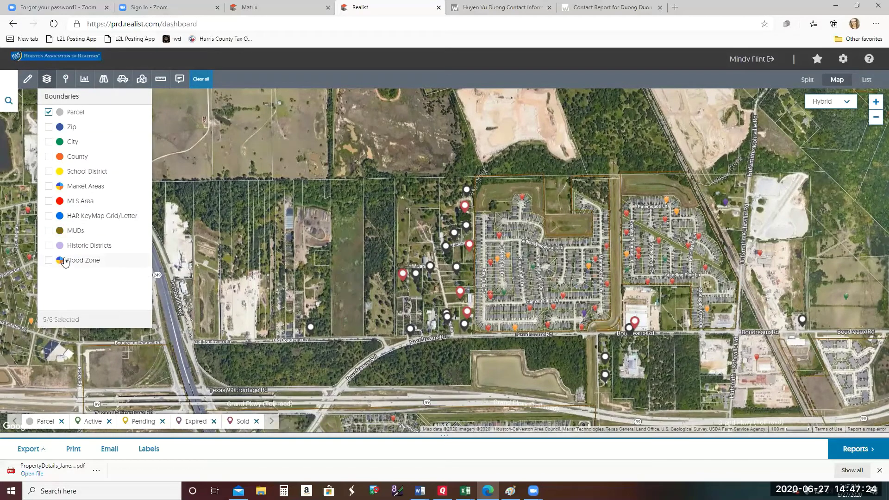
left_click(49, 261)
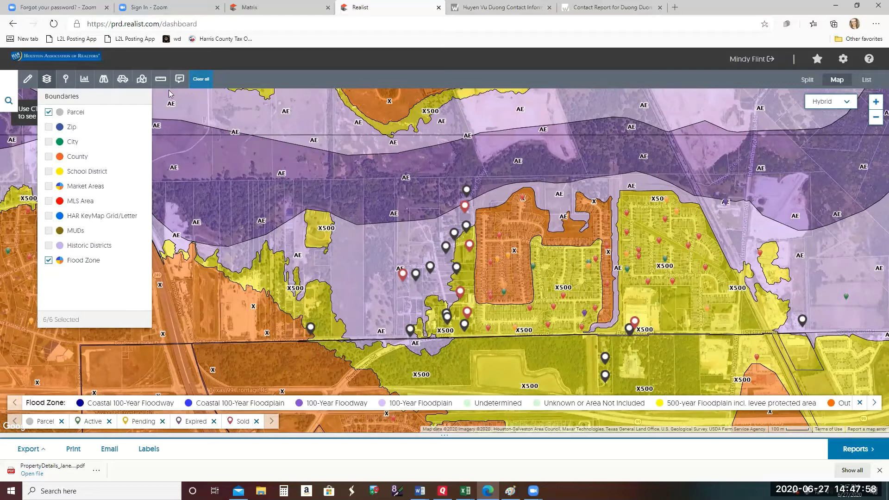
left_click(49, 262)
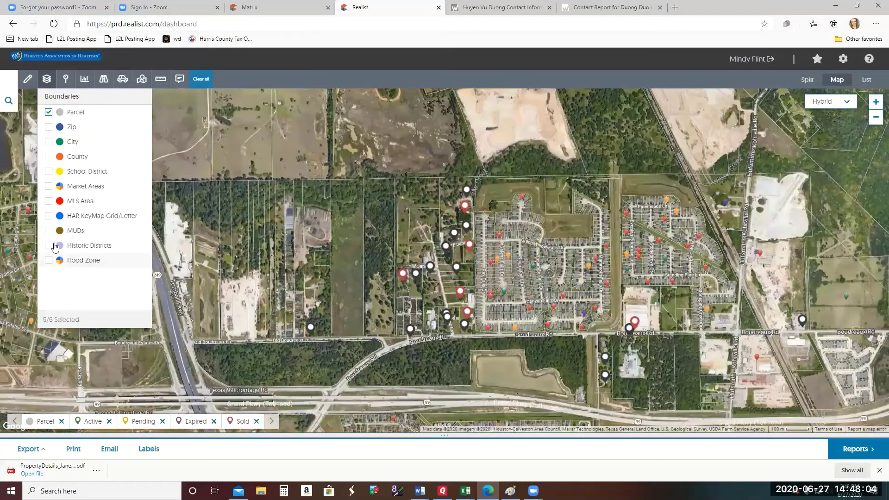
- Close the layers list and pan the map west past Highway 249 toward Boudreaux Estates
left_click(47, 79)
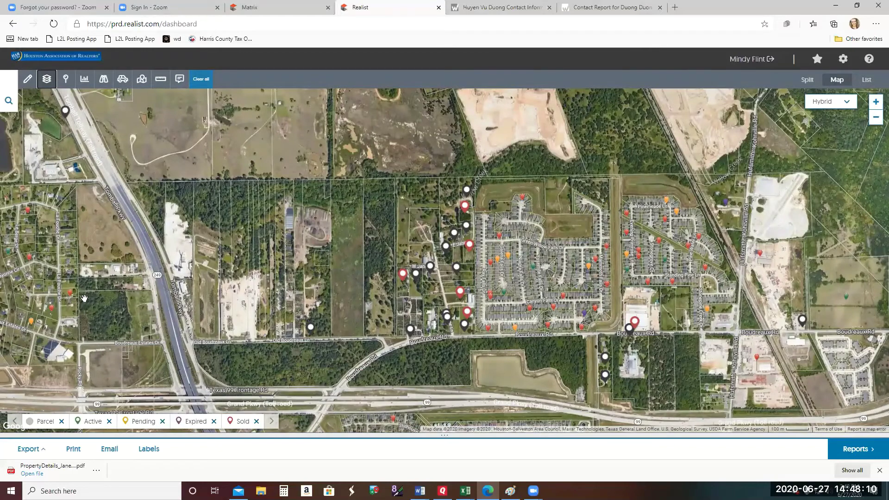
left_click_drag(474, 344, 589, 347)
left_click_drag(702, 339, 622, 354)
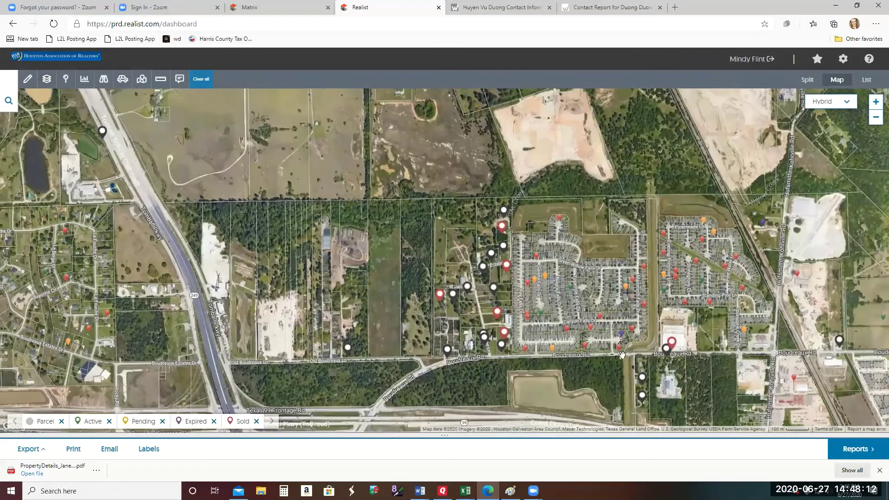
left_click_drag(573, 315, 511, 244)
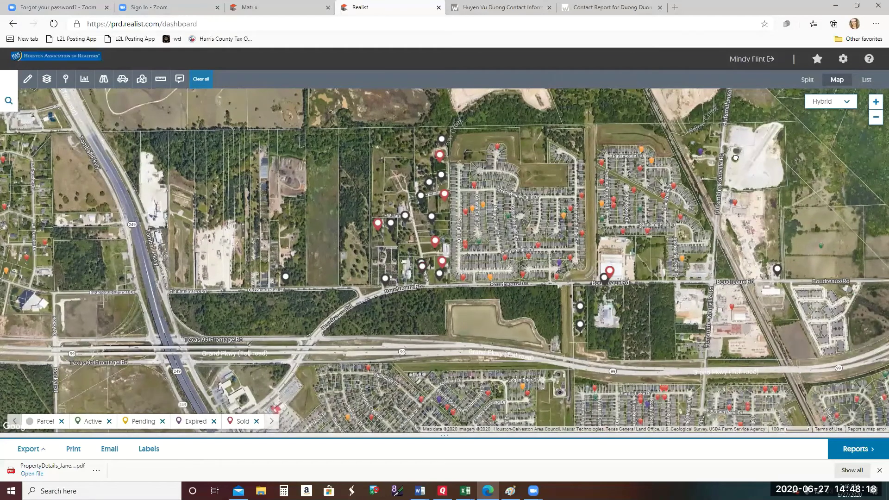
left_click_drag(739, 154, 724, 200)
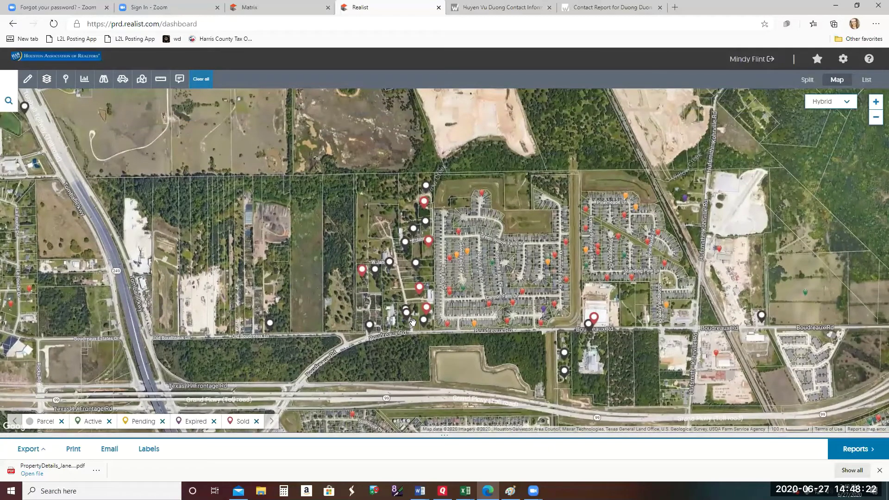
left_click_drag(404, 317, 466, 312)
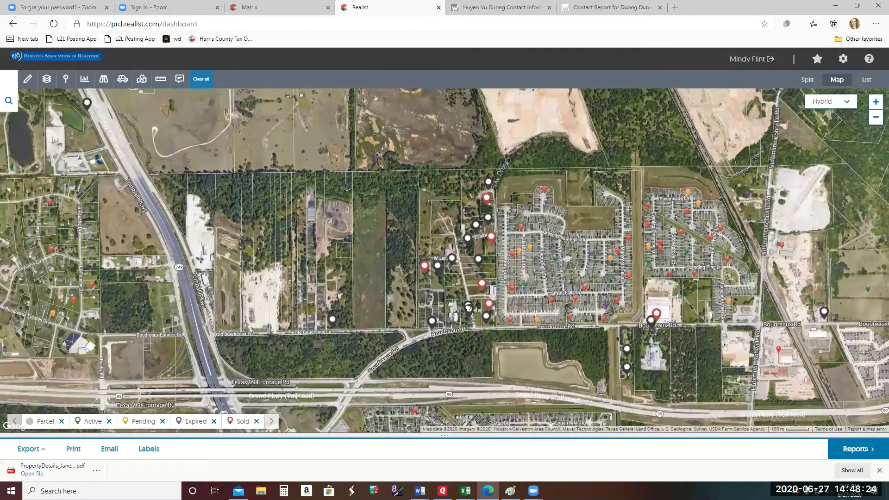
left_click_drag(365, 308, 473, 300)
left_click_drag(399, 293, 511, 295)
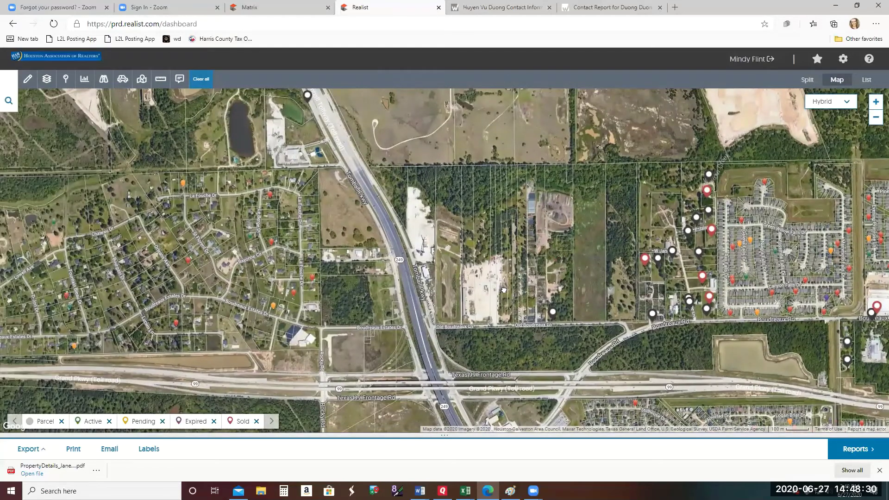
left_click_drag(504, 290, 547, 295)
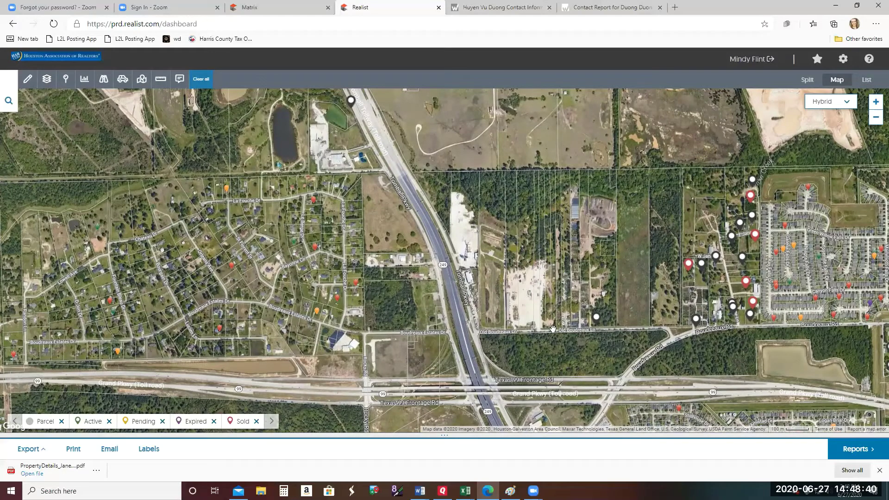
left_click_drag(553, 329, 514, 294)
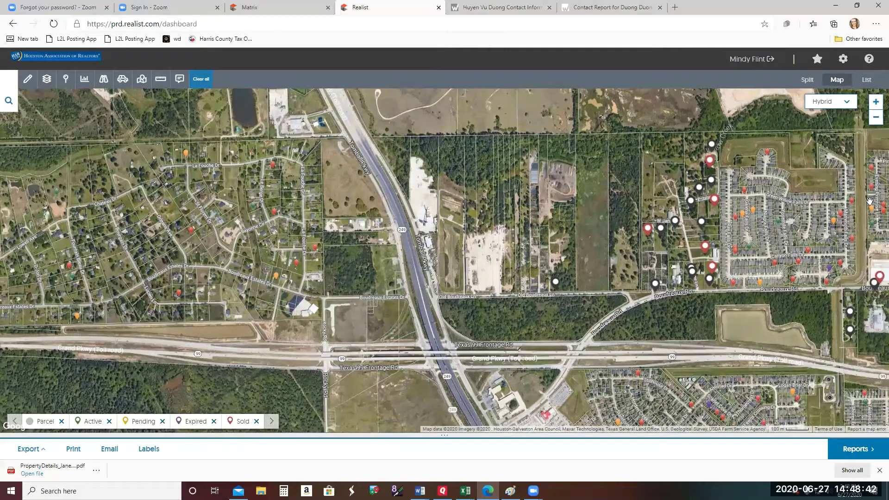
- Zoom in one level and open the info card for the large Boudreaux field parcel
left_click(876, 101)
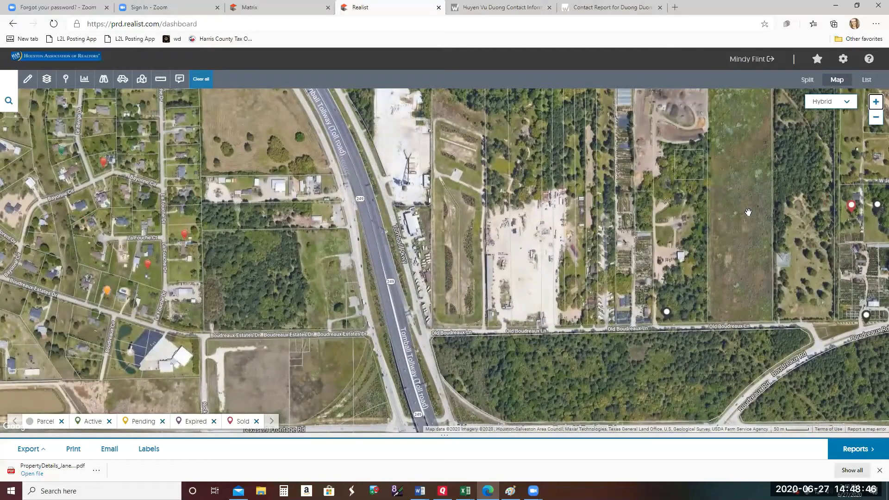
left_click_drag(749, 212, 656, 248)
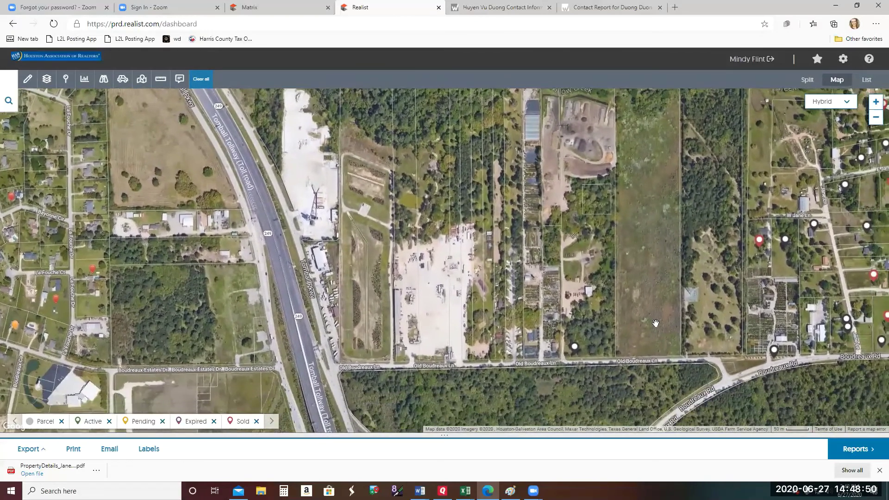
left_click(656, 324)
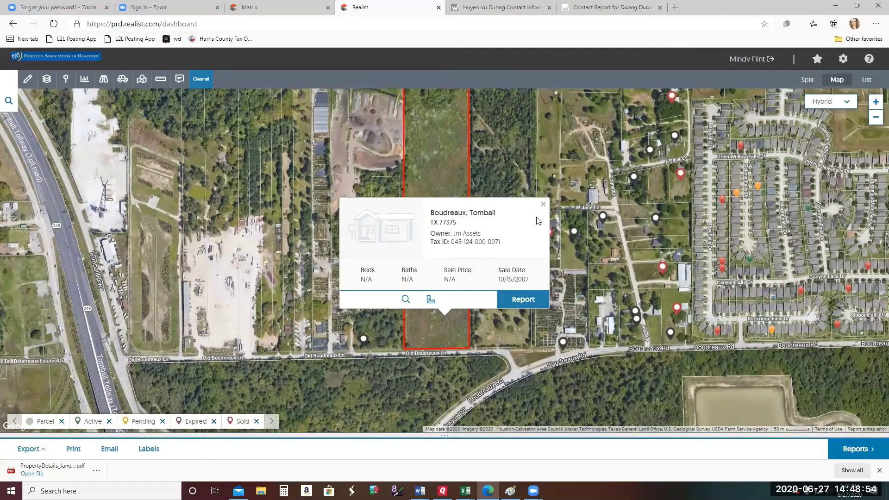
- Close the Boudreaux info card and pan the map around Willow Creek and Grand Pkwy
left_click(544, 205)
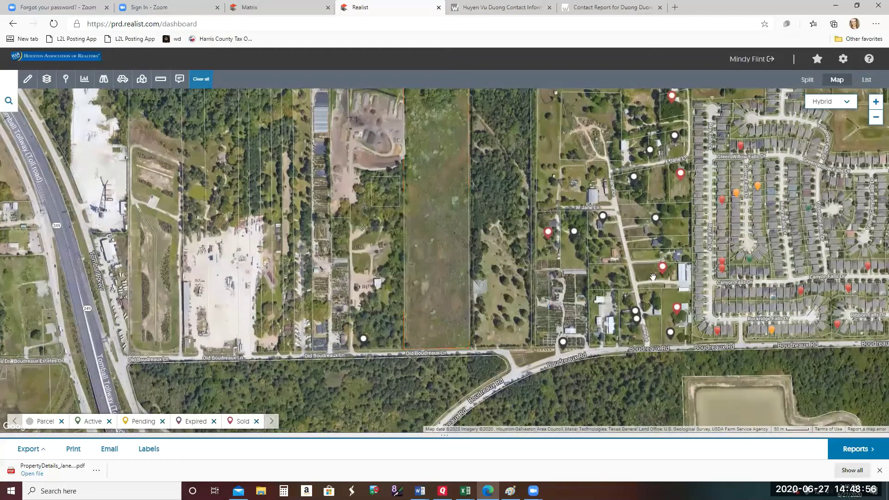
left_click_drag(605, 296, 581, 281)
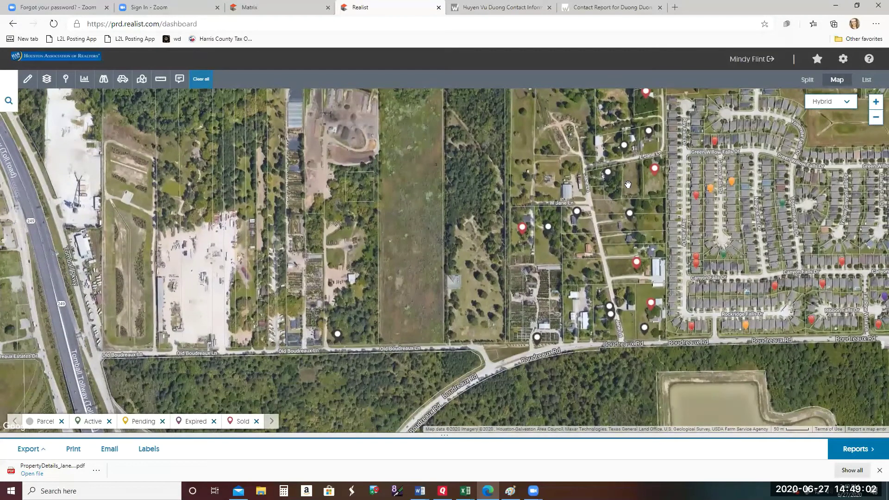
left_click_drag(829, 324, 643, 259)
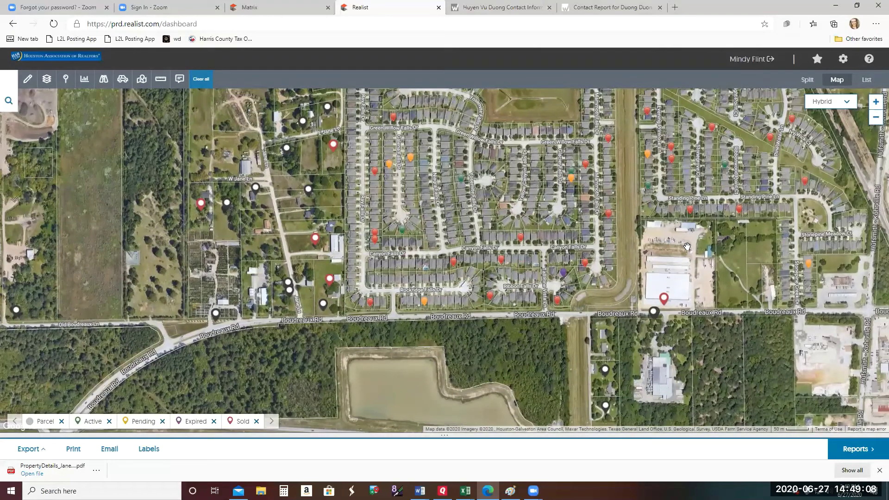
left_click_drag(731, 273, 709, 224)
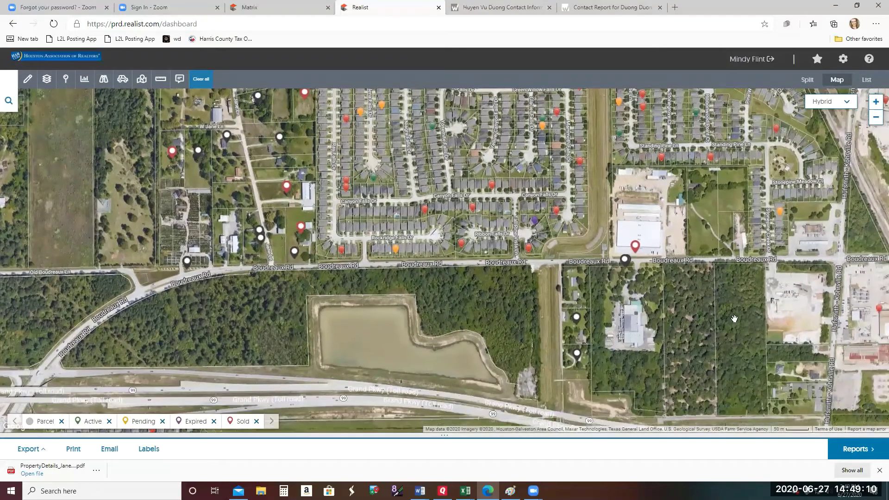
mouse_move(736, 318)
left_mouse_down()
mouse_move(711, 252)
mouse_move(593, 387)
left_mouse_up()
left_click_drag(597, 274, 652, 357)
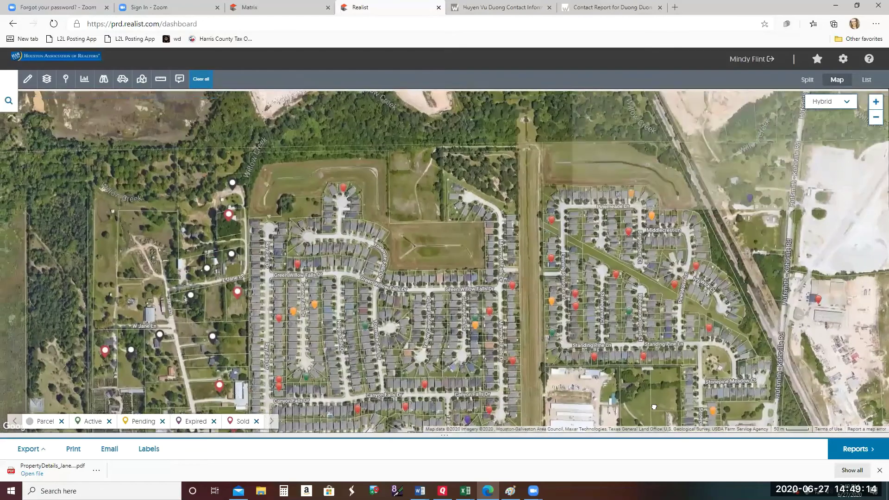
left_click_drag(638, 278, 701, 359)
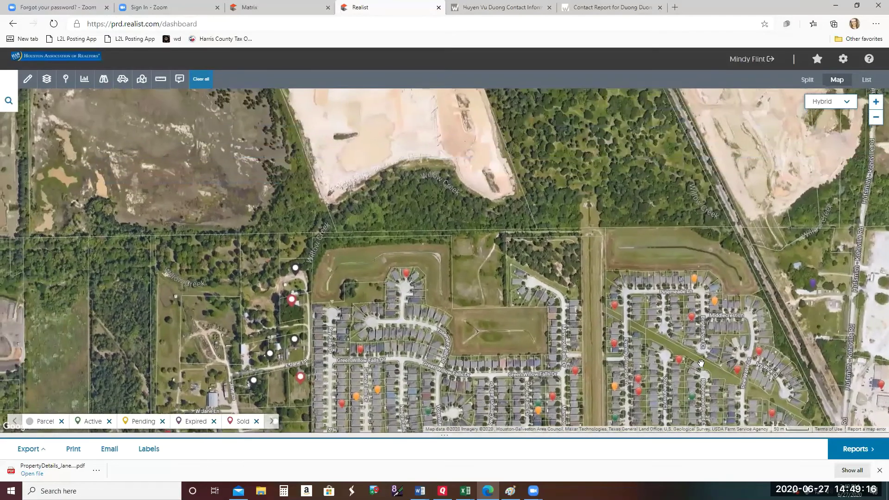
- Zoom to the W Jane Ln parcels and open the Jane, Tomball parcel's info card
left_click(876, 119)
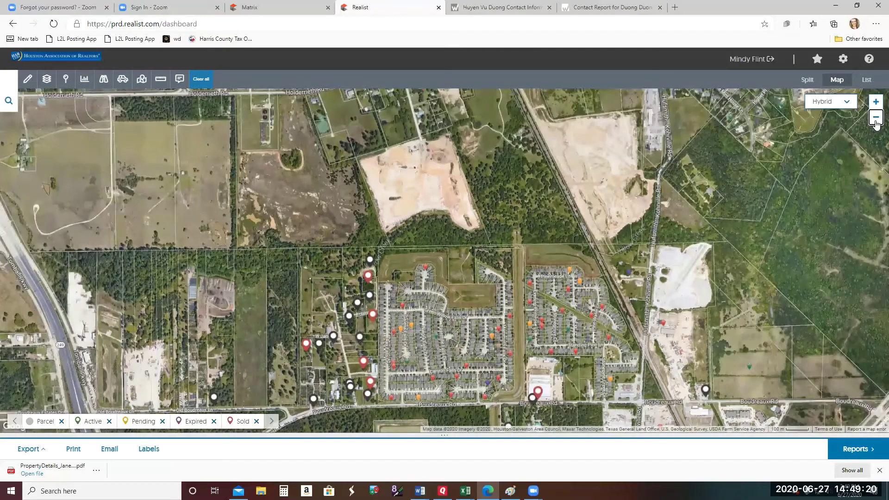
left_click_drag(686, 300, 726, 229)
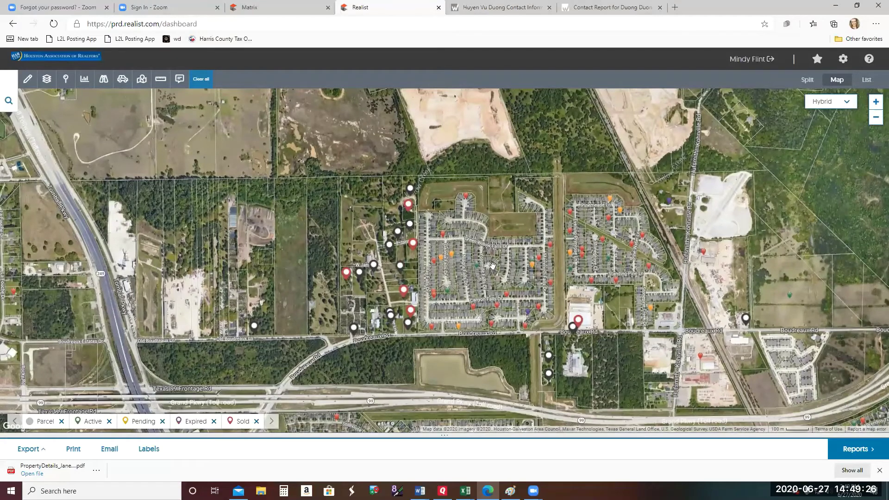
left_click(876, 103)
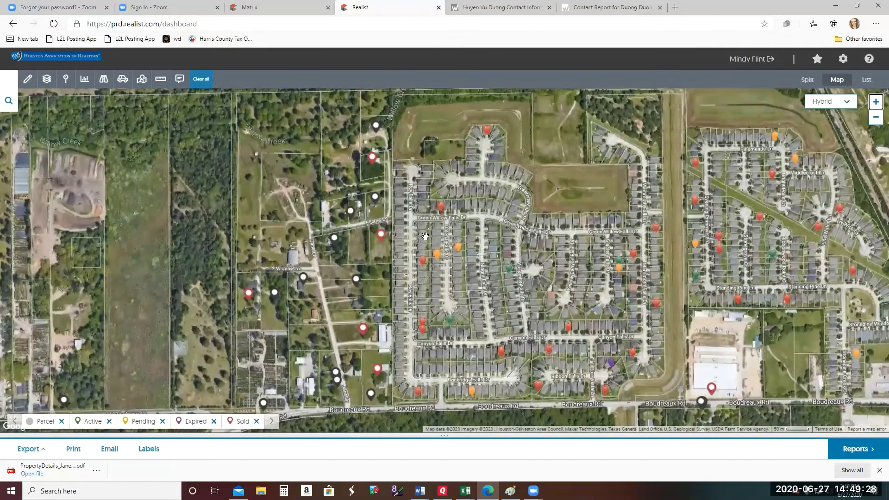
left_click_drag(304, 267, 345, 258)
left_click(378, 263)
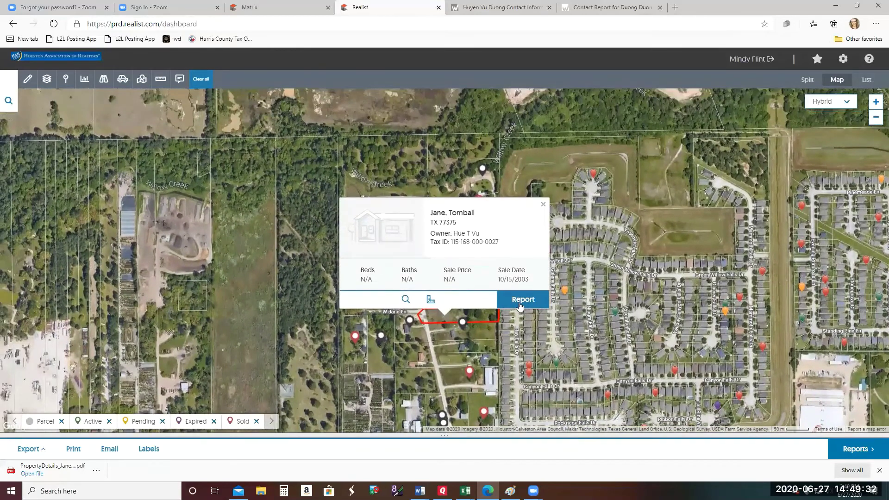
- Open the Jane Ln property-details report and download it as a Quick Print PDF
left_click(520, 305)
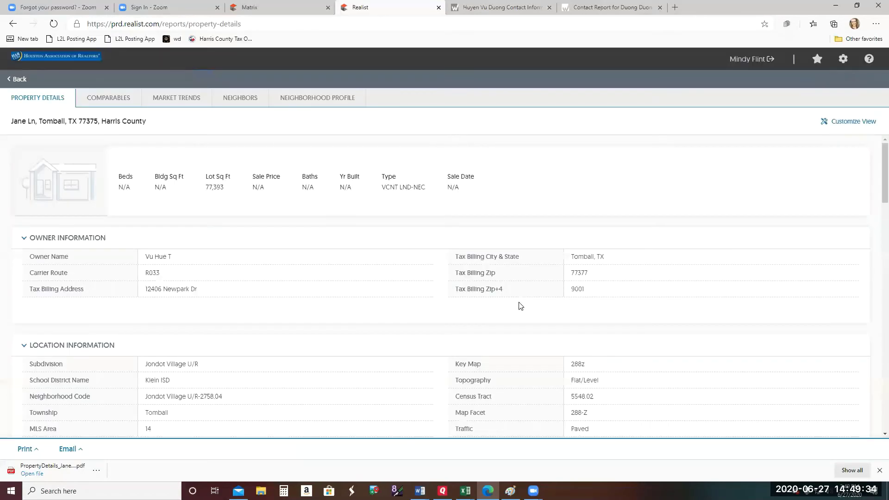
left_click(26, 450)
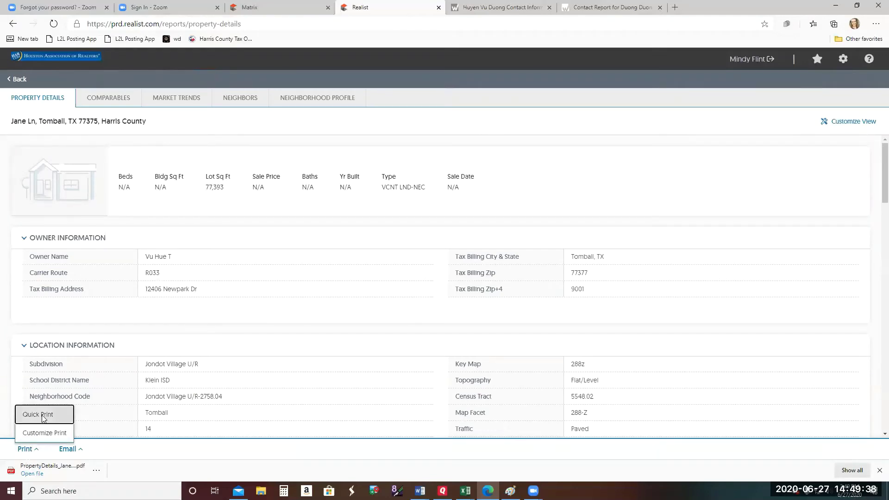
left_click(41, 415)
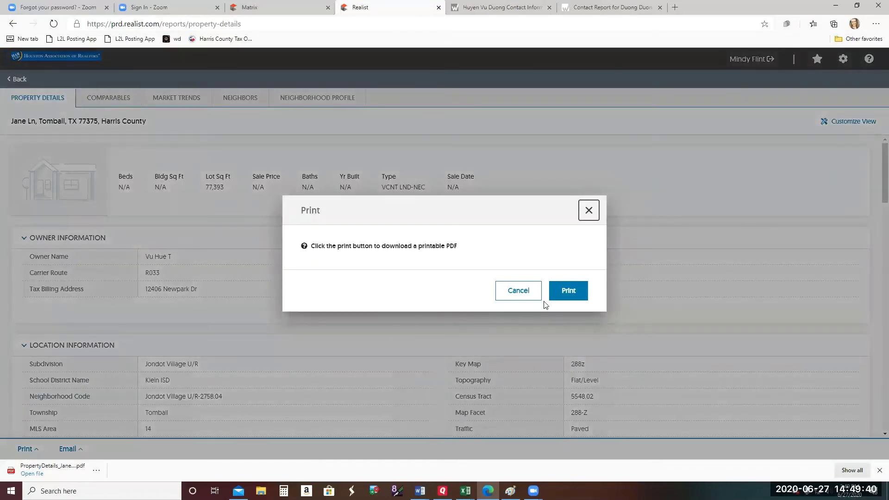
left_click(574, 293)
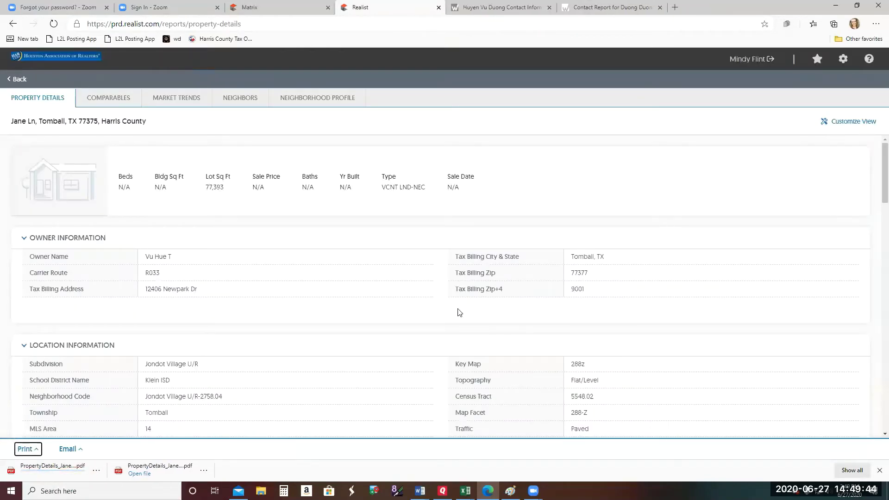
- Download a second Quick Print PDF of the report and open the downloaded file
left_click(26, 450)
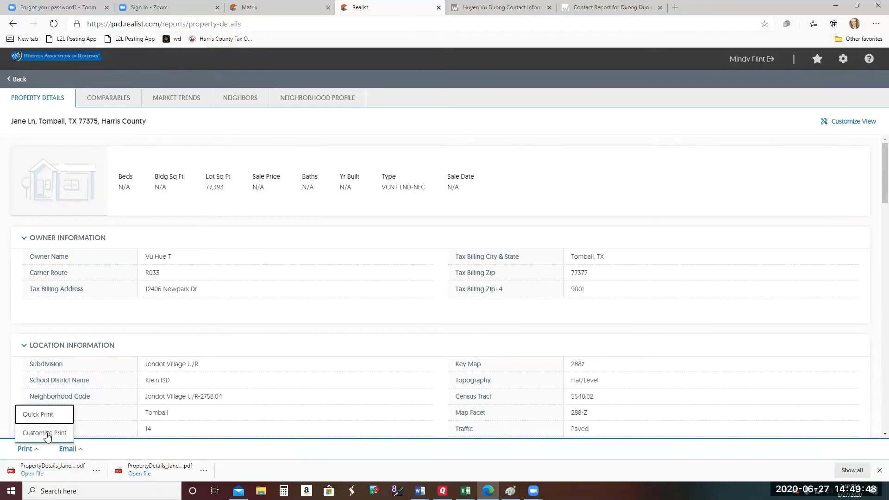
left_click(45, 417)
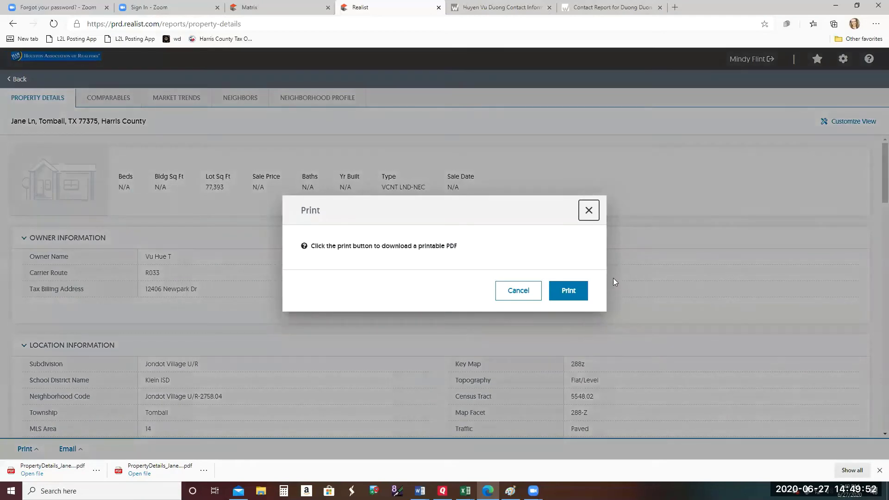
left_click(565, 294)
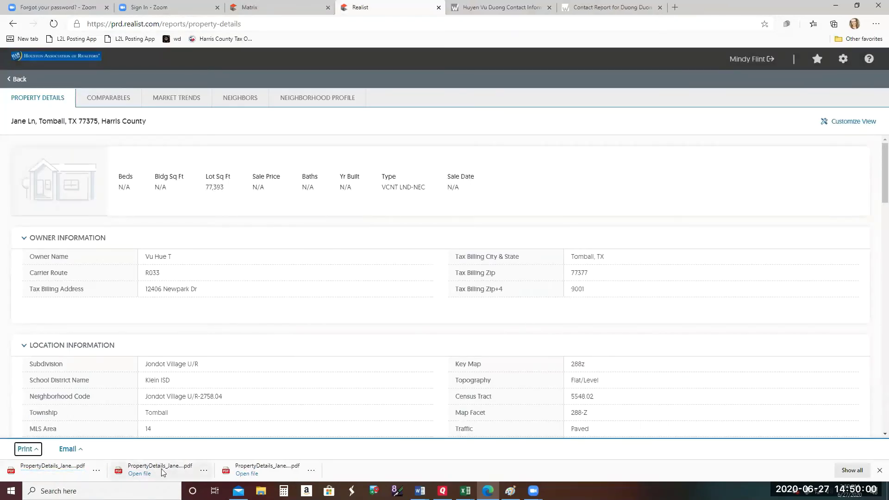
left_click(163, 470)
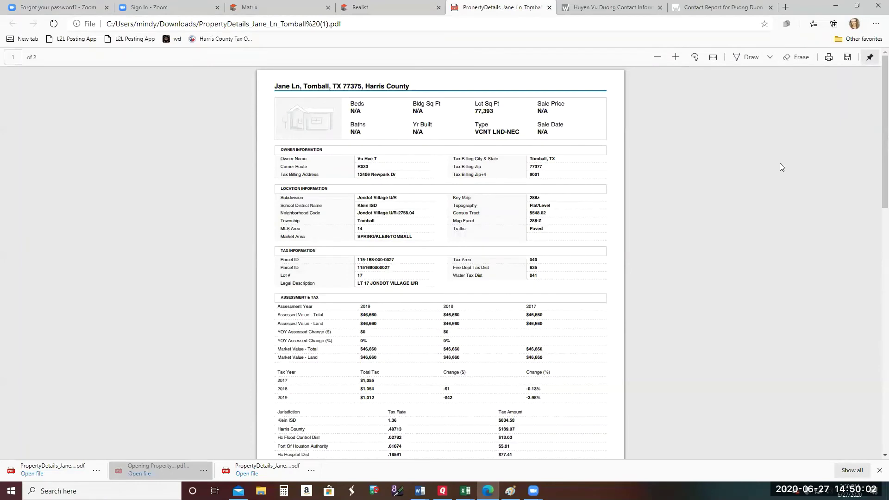
- Print the Jane Ln report PDF to the HP OfficeJet Pro 6960, then return to the Realist tab
left_click(831, 59)
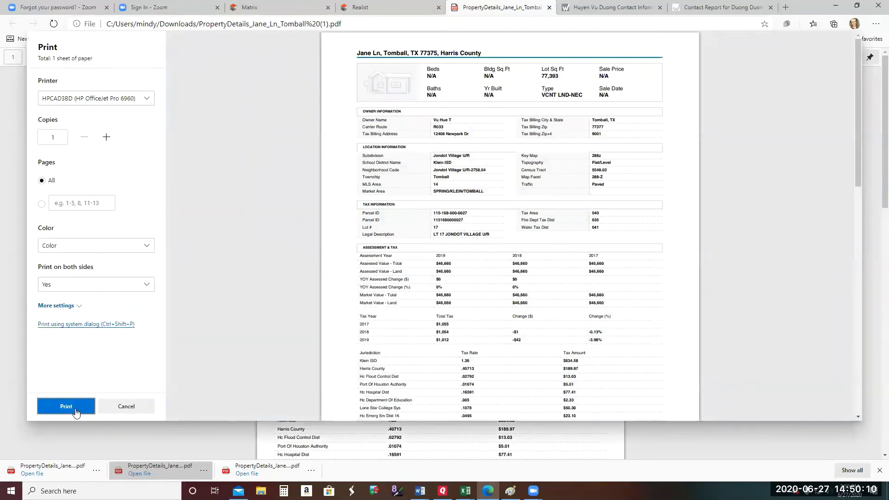
left_click(74, 408)
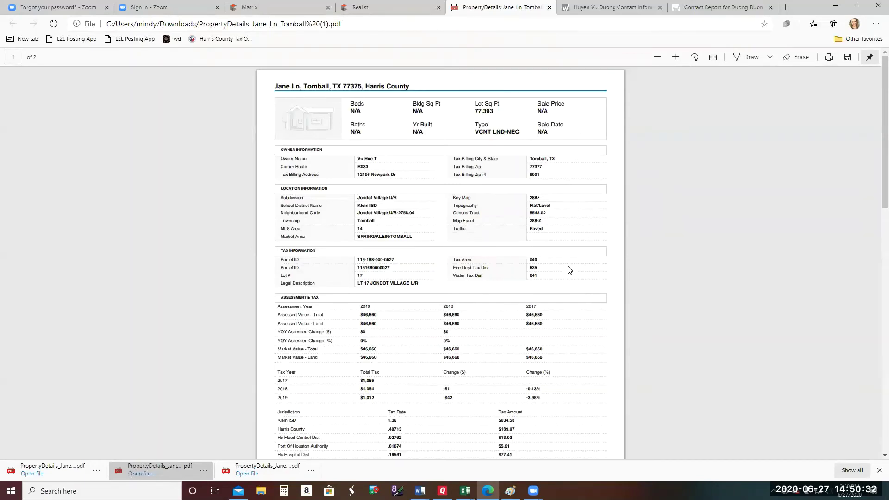
left_click(376, 7)
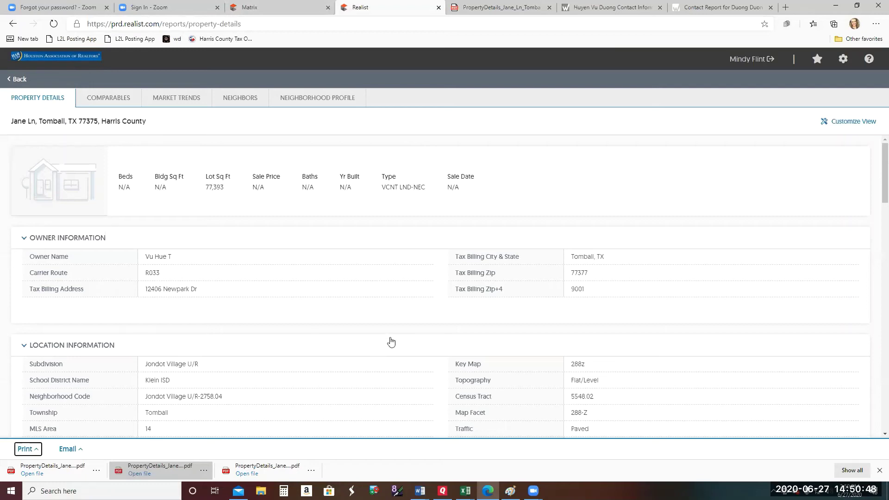
scroll(389, 345, "down", 4)
scroll(388, 345, "down", 3)
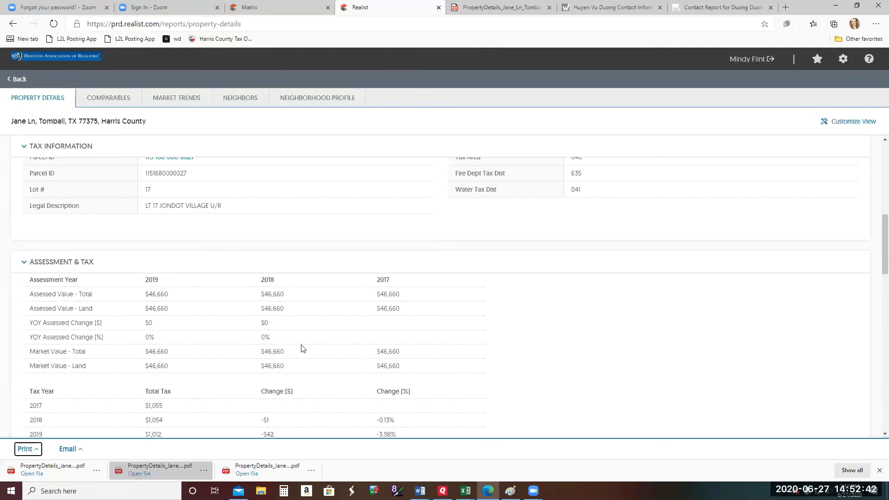
scroll(302, 349, "up", 3)
scroll(352, 345, "up", 3)
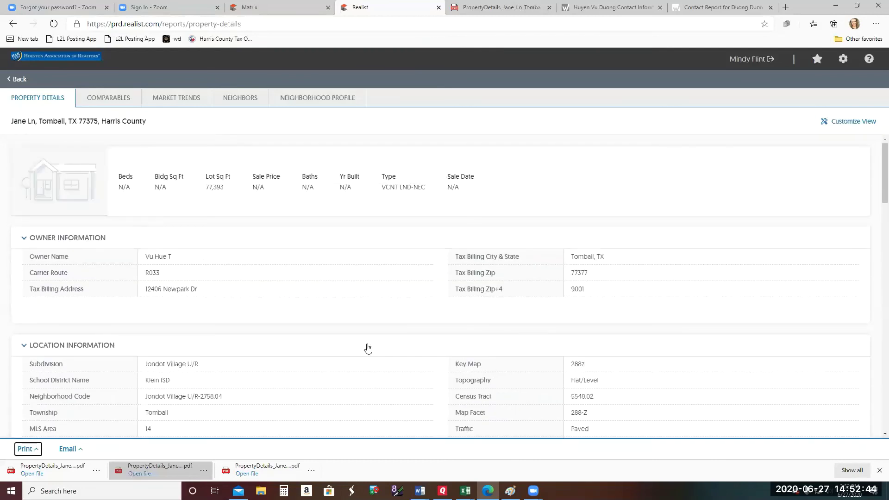